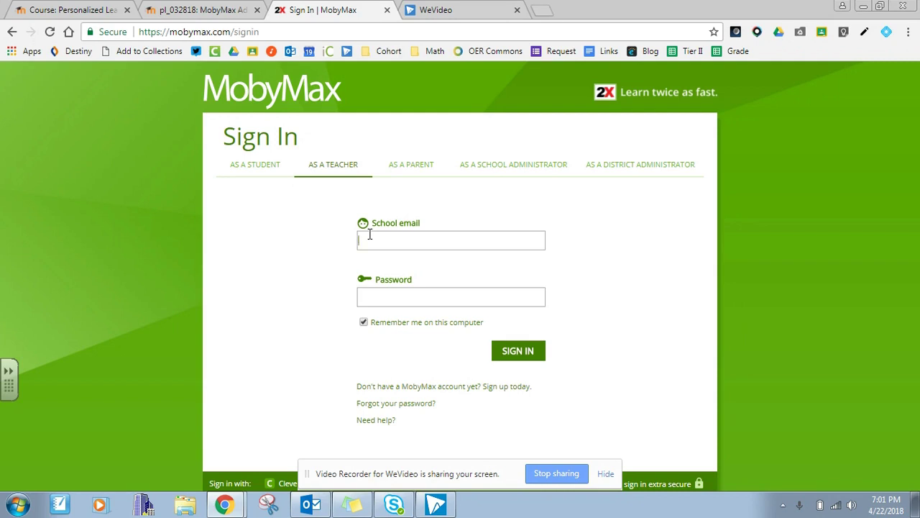
Sign in as a teacher by entering the school email and password.
{"action": "left_click_drag", "start_coordinate": [399, 225], "coordinate": [402, 230]}
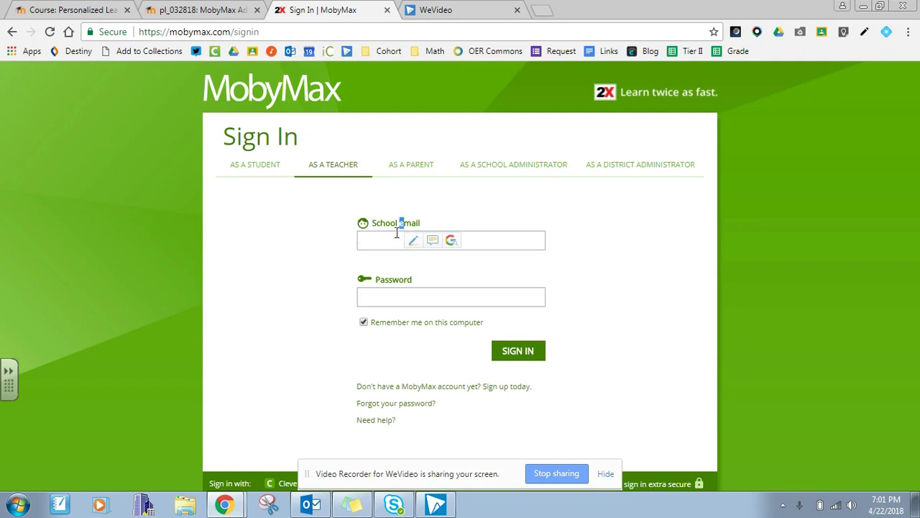
{"action": "left_click", "coordinate": [387, 244]}
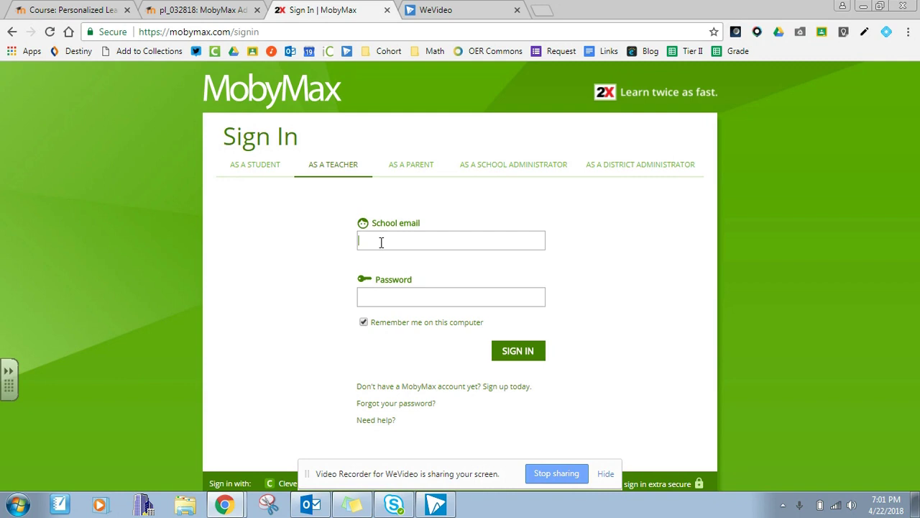
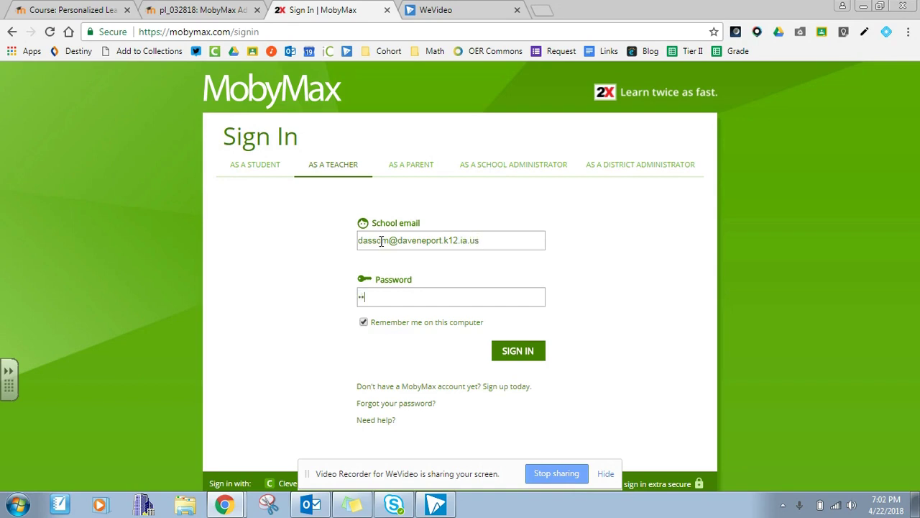
{"action": "key", "text": "Return"}
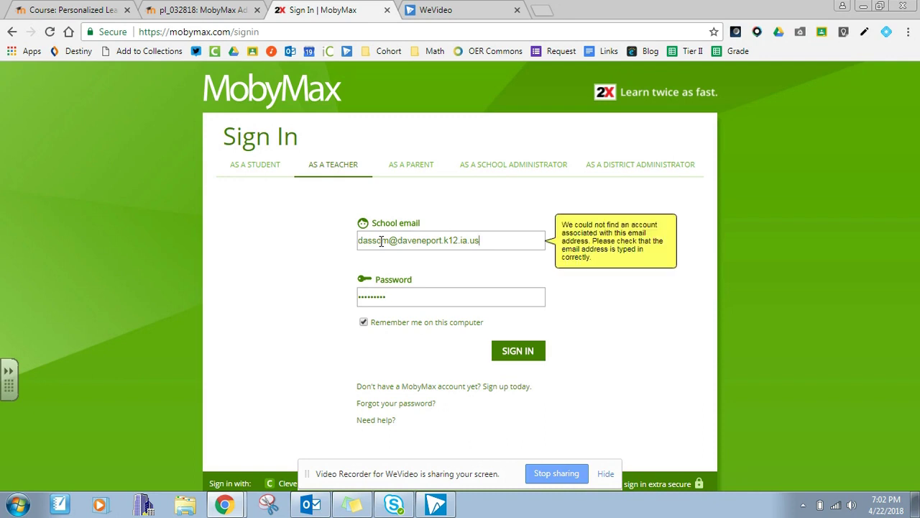
Delete the extra letter from the email and submit the sign-in again.
{"action": "left_click", "coordinate": [427, 239]}
{"action": "key", "text": "BackSpace"}
{"action": "key", "text": "Return"}
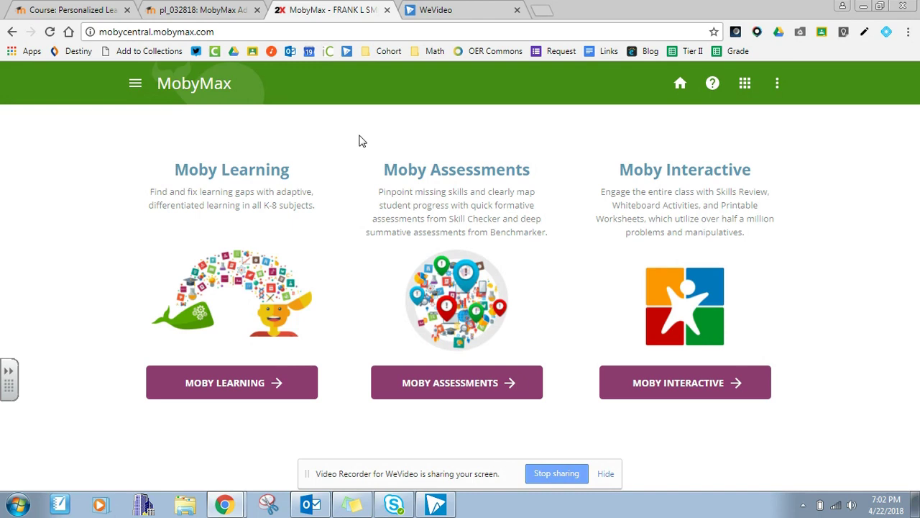
Open Moby Learning, close the Quick Survey popup, and put the cursor in the lesson search box.
{"action": "left_click", "coordinate": [258, 386]}
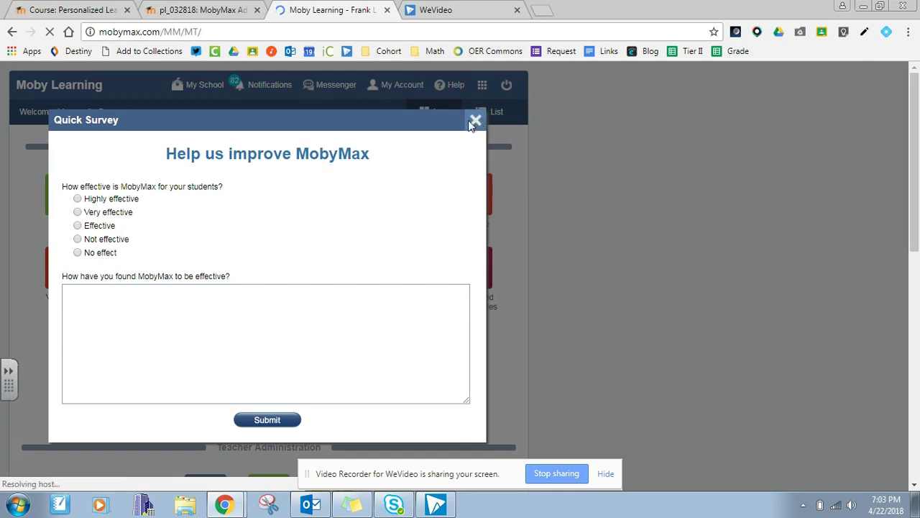
{"action": "left_click", "coordinate": [474, 121]}
{"action": "scroll", "coordinate": [164, 316], "scroll_direction": "down", "scroll_amount": 1}
{"action": "scroll", "coordinate": [164, 317], "scroll_direction": "up", "scroll_amount": 1}
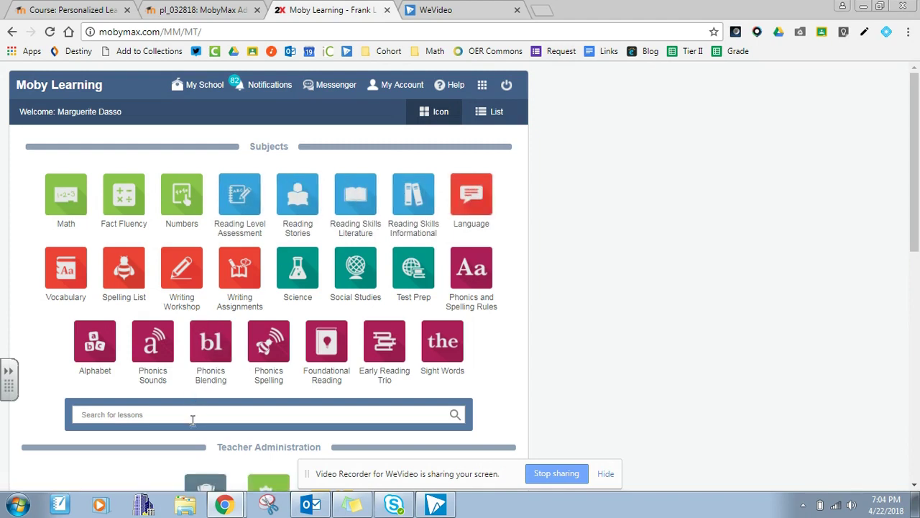
{"action": "left_click", "coordinate": [189, 420]}
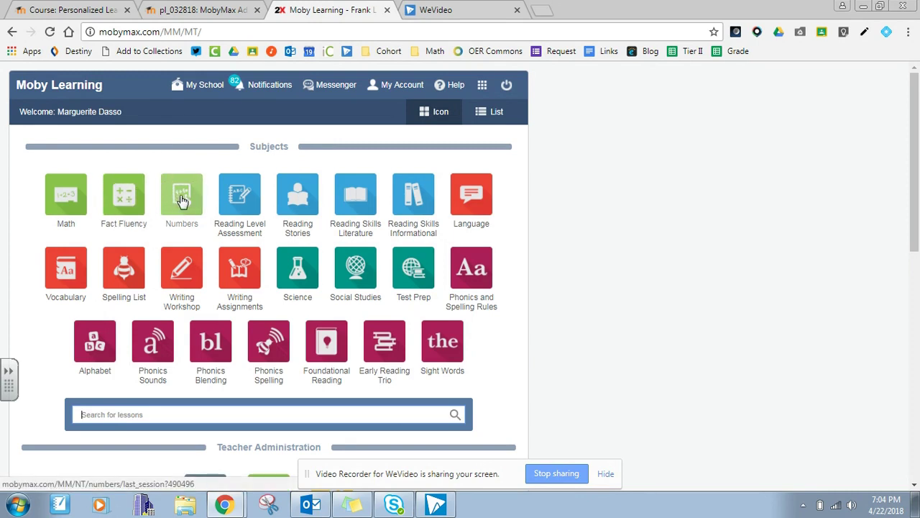
{"action": "left_click", "coordinate": [182, 204]}
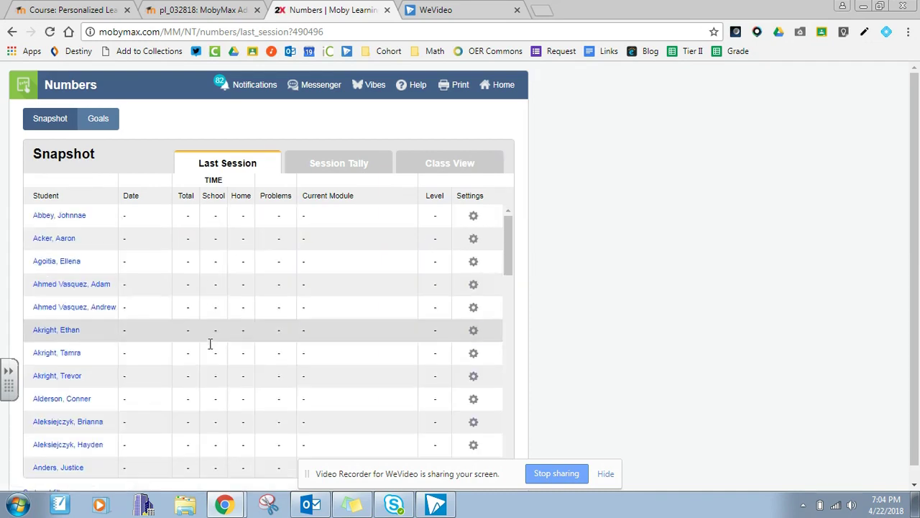
{"action": "scroll", "coordinate": [210, 359], "scroll_direction": "down", "scroll_amount": 10}
{"action": "scroll", "coordinate": [213, 365], "scroll_direction": "up", "scroll_amount": 1}
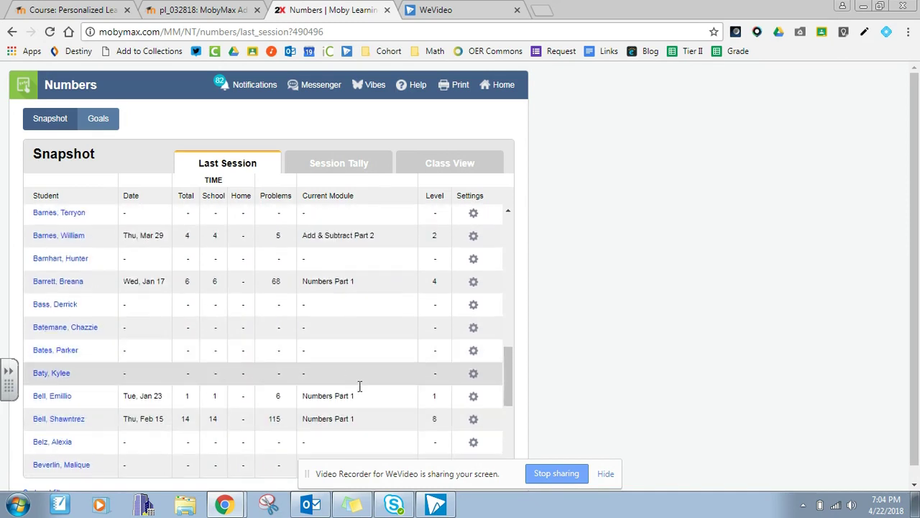
{"action": "scroll", "coordinate": [345, 377], "scroll_direction": "up", "scroll_amount": 3}
{"action": "scroll", "coordinate": [345, 378], "scroll_direction": "down", "scroll_amount": 8}
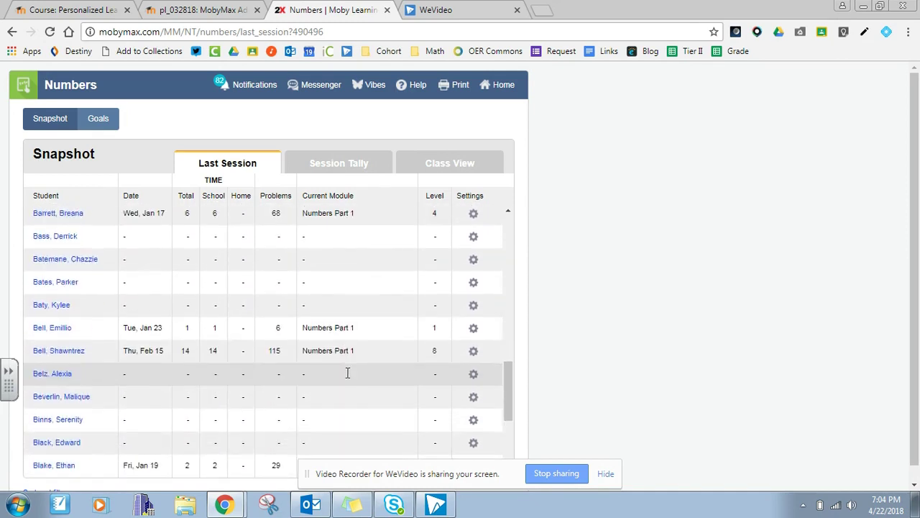
{"action": "scroll", "coordinate": [348, 374], "scroll_direction": "up", "scroll_amount": 12}
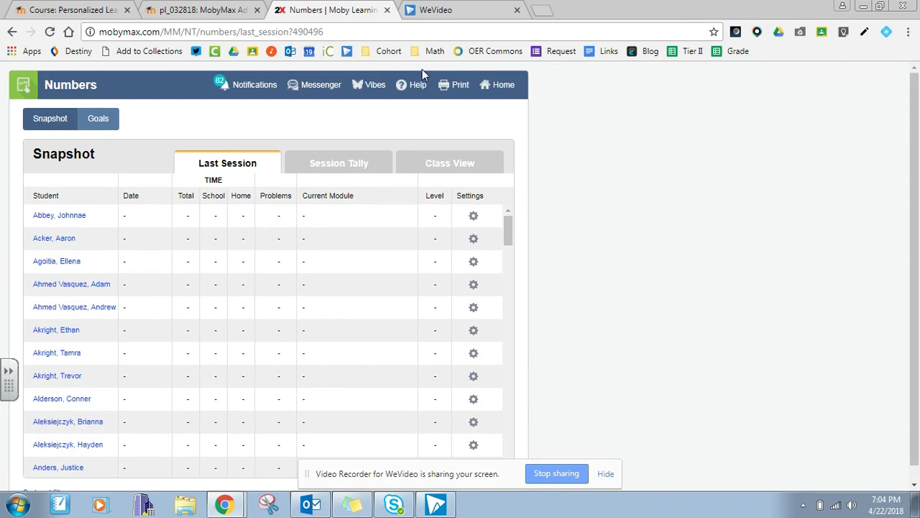
{"action": "left_click", "coordinate": [9, 32]}
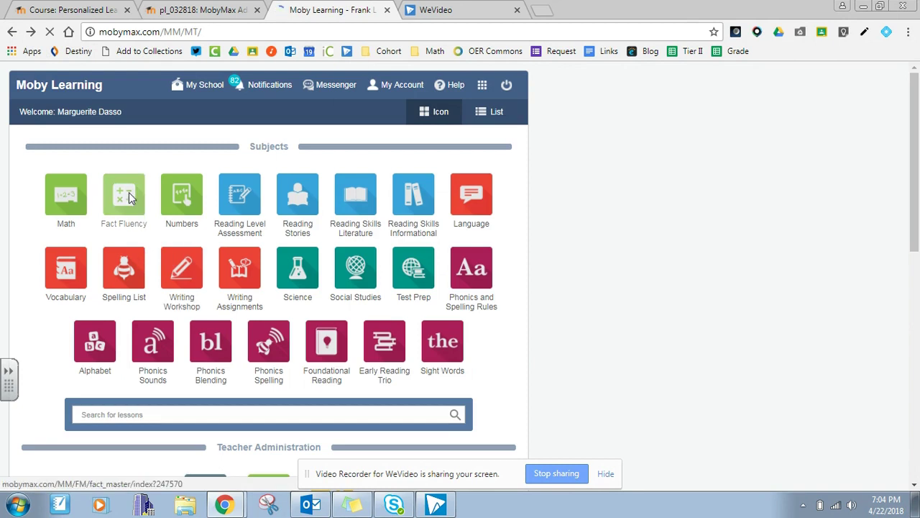
{"action": "left_click", "coordinate": [126, 204]}
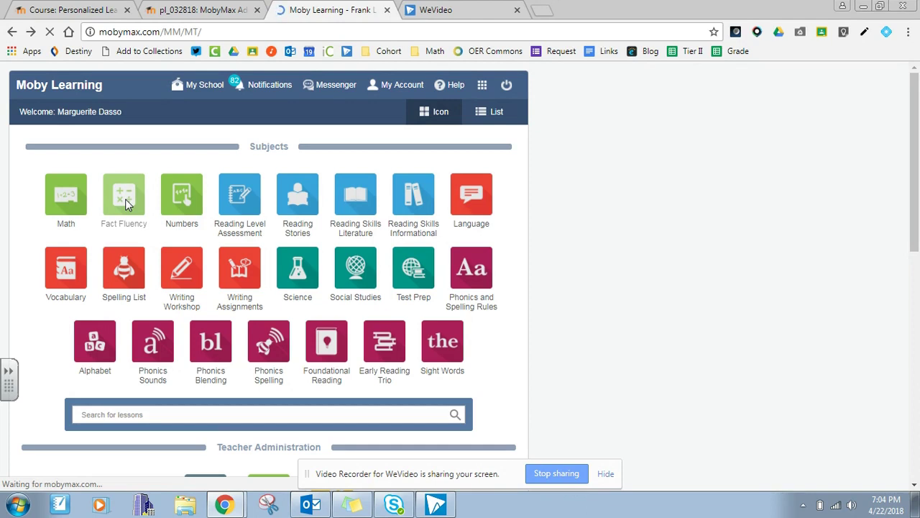
{"action": "left_click", "coordinate": [126, 198]}
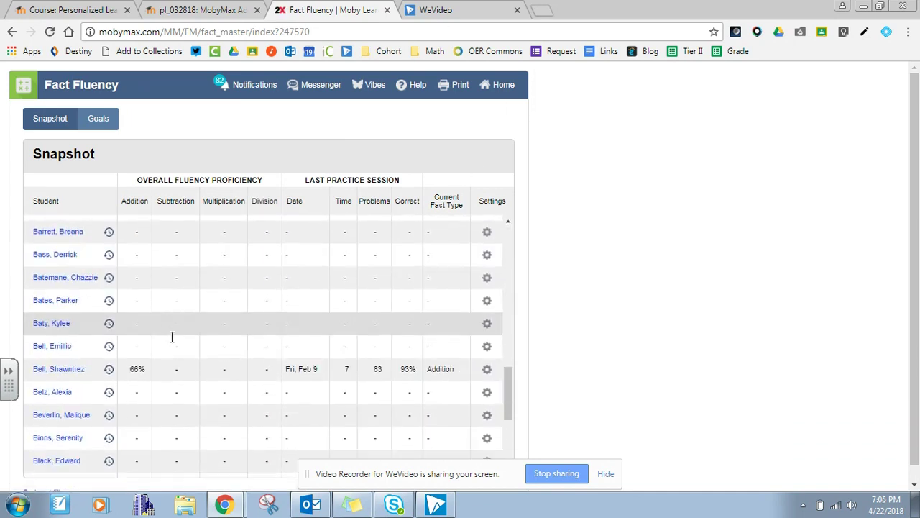
{"action": "scroll", "coordinate": [694, 266], "scroll_direction": "down", "scroll_amount": 1}
{"action": "scroll", "coordinate": [530, 123], "scroll_direction": "up", "scroll_amount": 1}
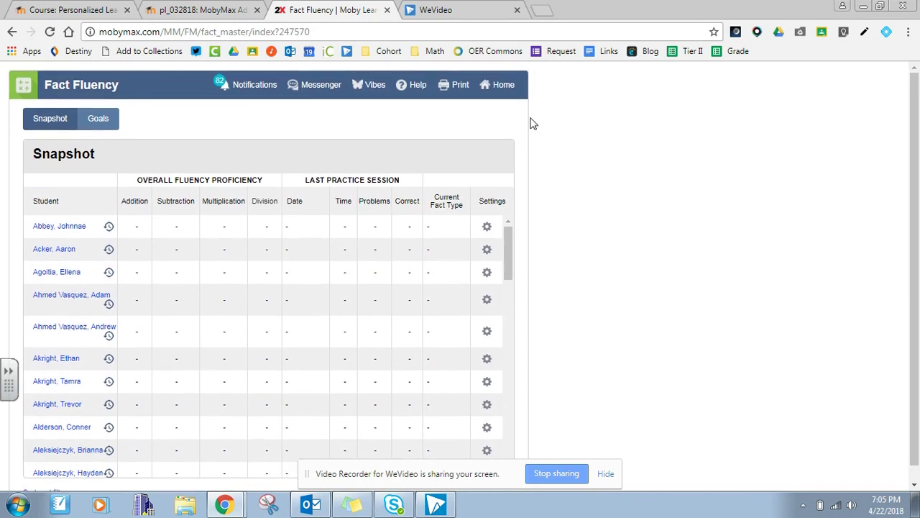
{"action": "left_click", "coordinate": [498, 84]}
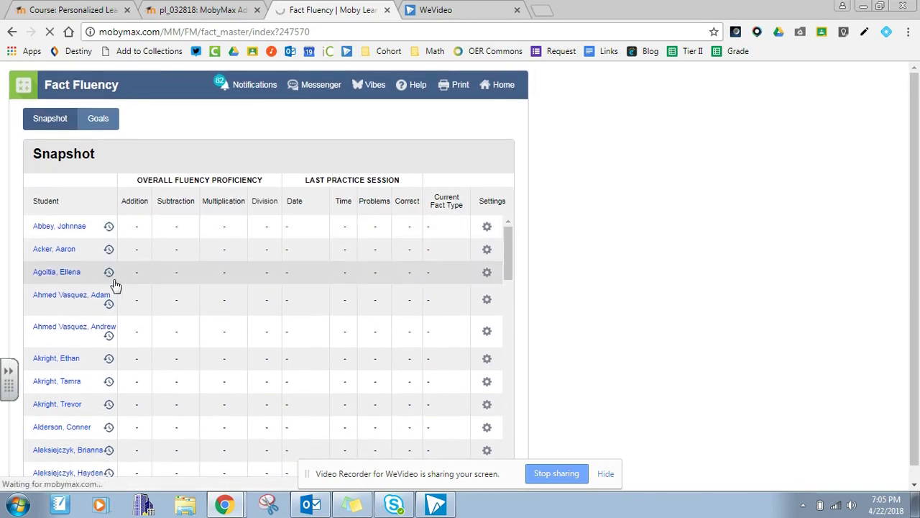
{"action": "left_click", "coordinate": [504, 88]}
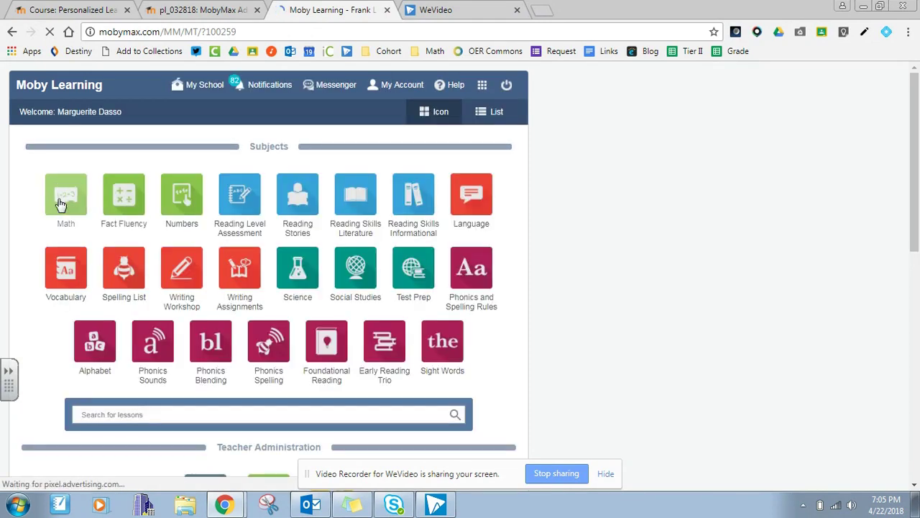
Open the Mathematics snapshot and expand its Sort and filter options.
{"action": "left_click", "coordinate": [61, 205]}
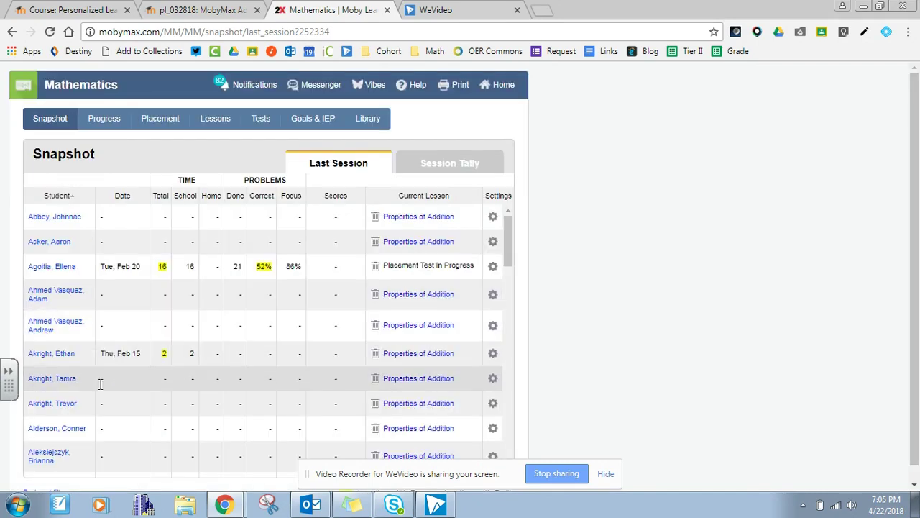
{"action": "scroll", "coordinate": [762, 345], "scroll_direction": "down", "scroll_amount": 1}
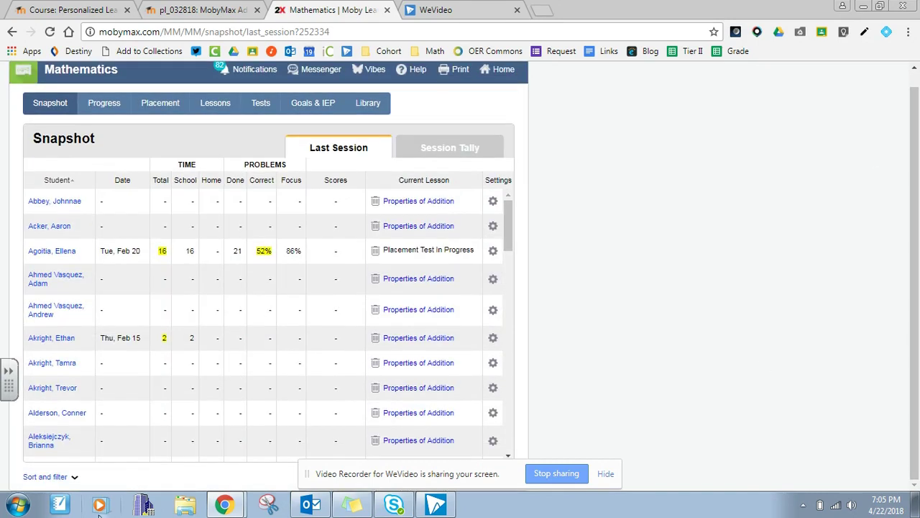
{"action": "left_click_drag", "start_coordinate": [450, 478], "coordinate": [735, 265]}
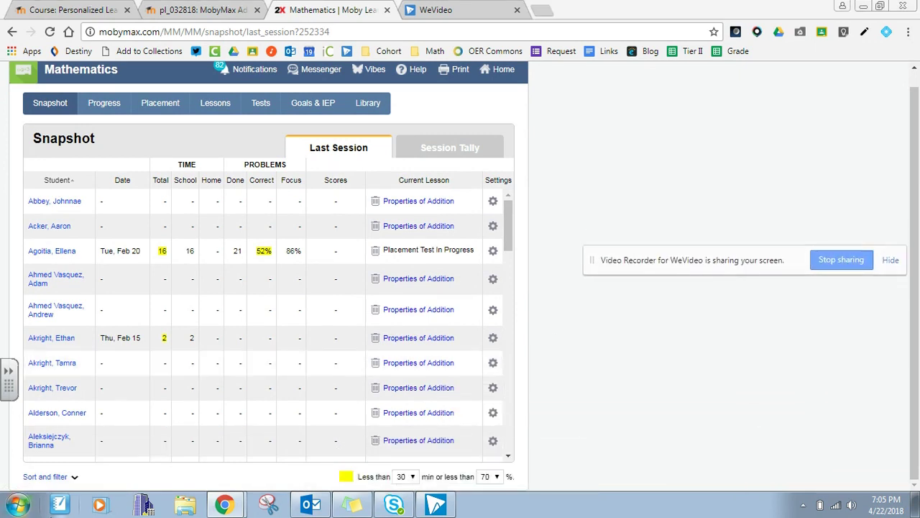
{"action": "left_click", "coordinate": [71, 477]}
Look at the Your groups list, then bring up the Create or Edit Group window.
{"action": "left_click", "coordinate": [156, 478]}
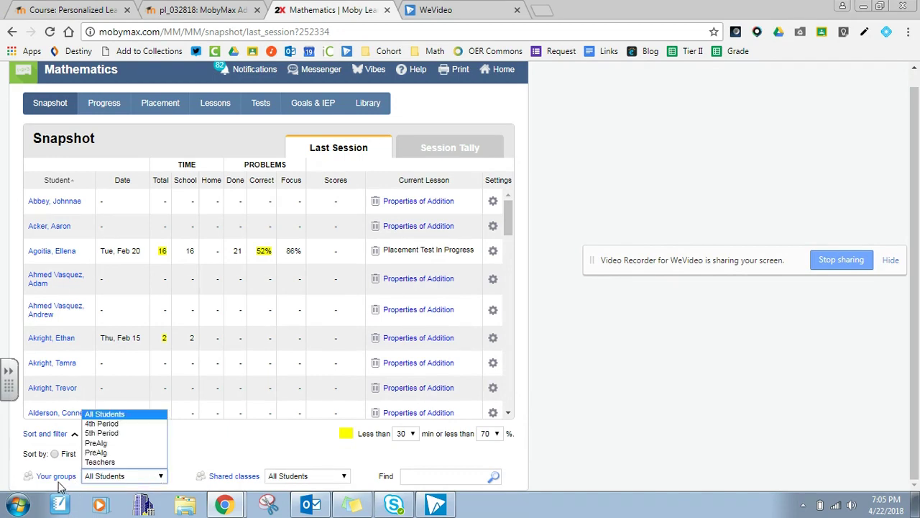
{"action": "left_click", "coordinate": [22, 484]}
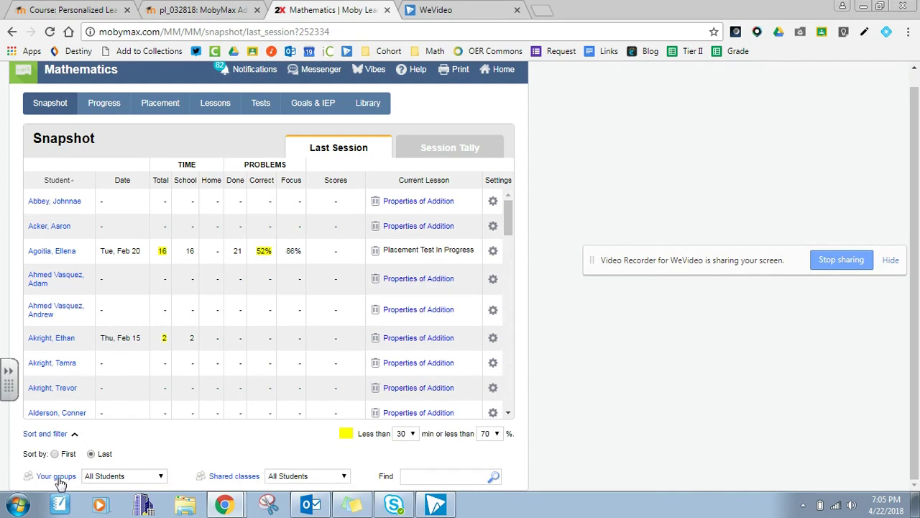
{"action": "left_click", "coordinate": [60, 480]}
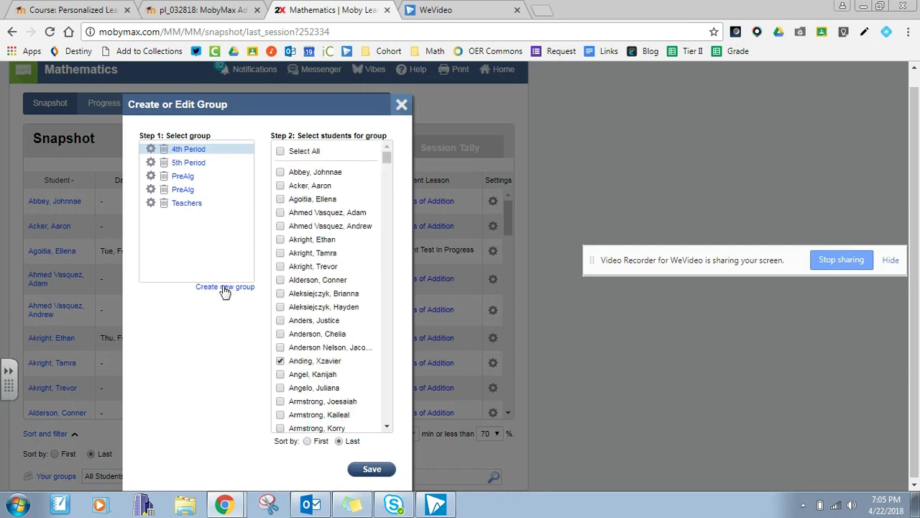
Scroll through the Step 2 student checklist and close the group editor without saving.
{"action": "left_click_drag", "start_coordinate": [386, 155], "coordinate": [400, 325]}
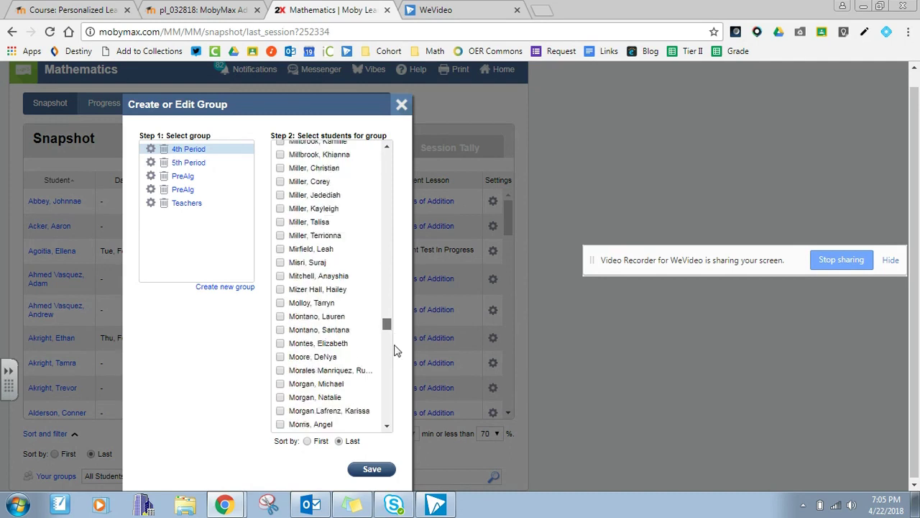
{"action": "left_click_drag", "start_coordinate": [394, 350], "coordinate": [378, 139]}
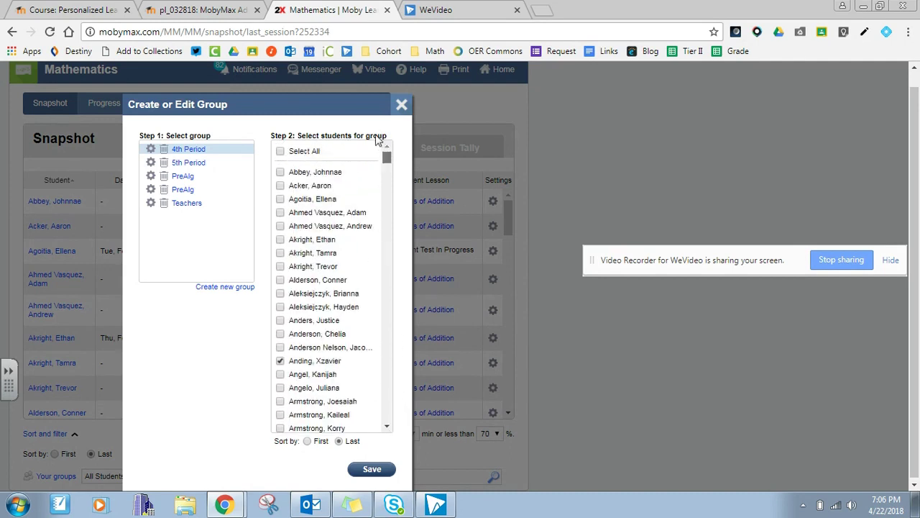
{"action": "left_click", "coordinate": [402, 106]}
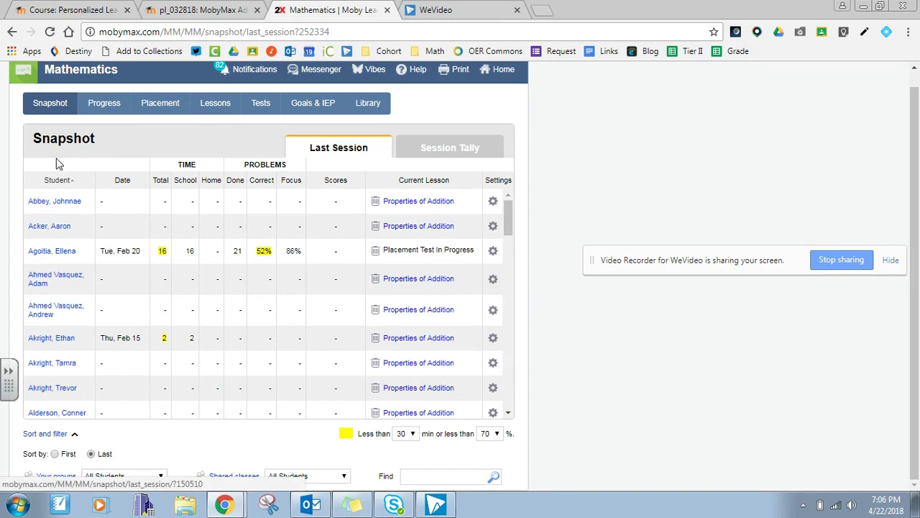
Filter the snapshot to the 4th Period group, review its students, then go to the math Library.
{"action": "left_click", "coordinate": [154, 476]}
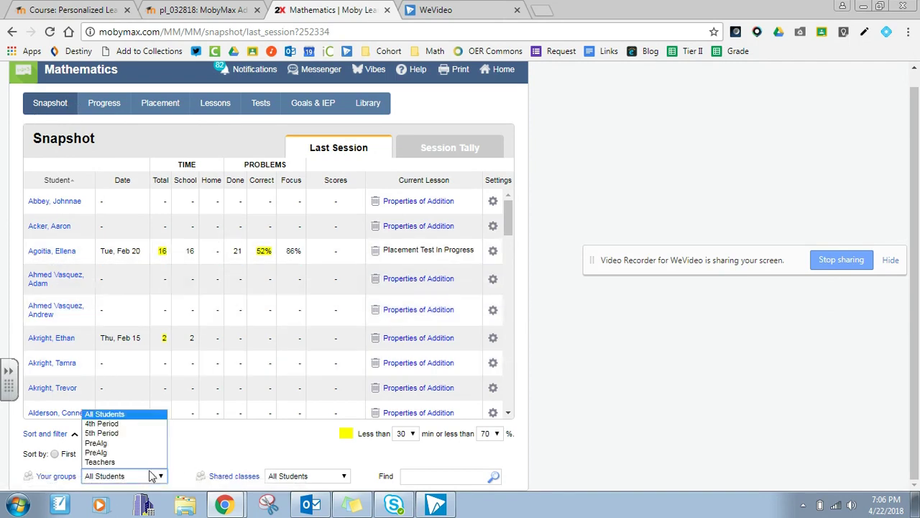
{"action": "left_click", "coordinate": [131, 423]}
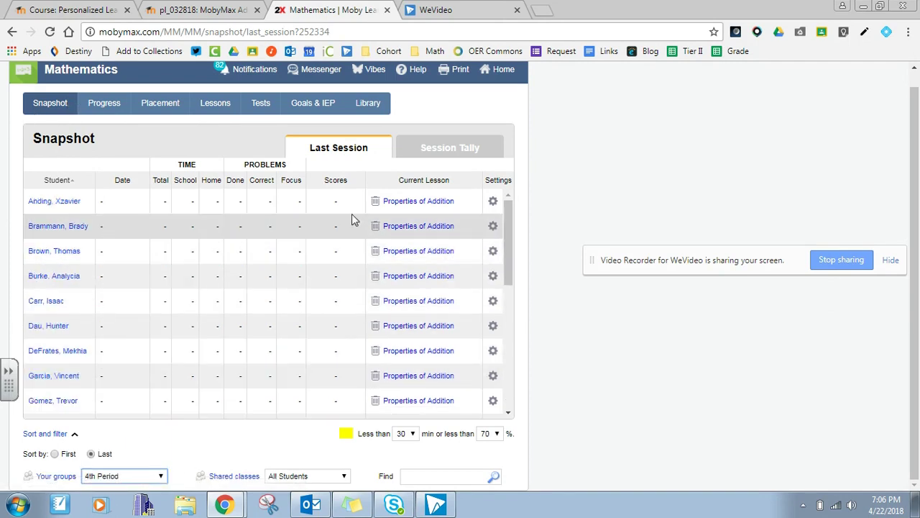
{"action": "left_click_drag", "start_coordinate": [509, 216], "coordinate": [510, 199]}
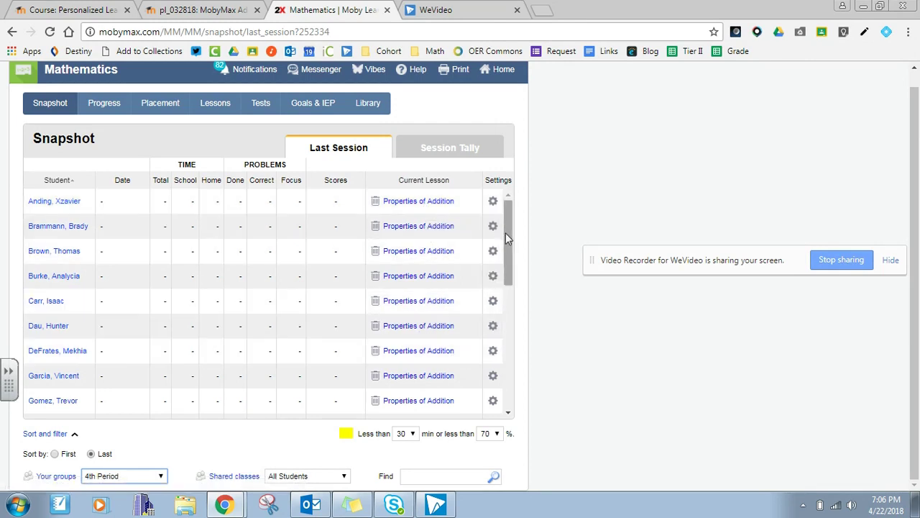
{"action": "left_click_drag", "start_coordinate": [505, 233], "coordinate": [515, 193]}
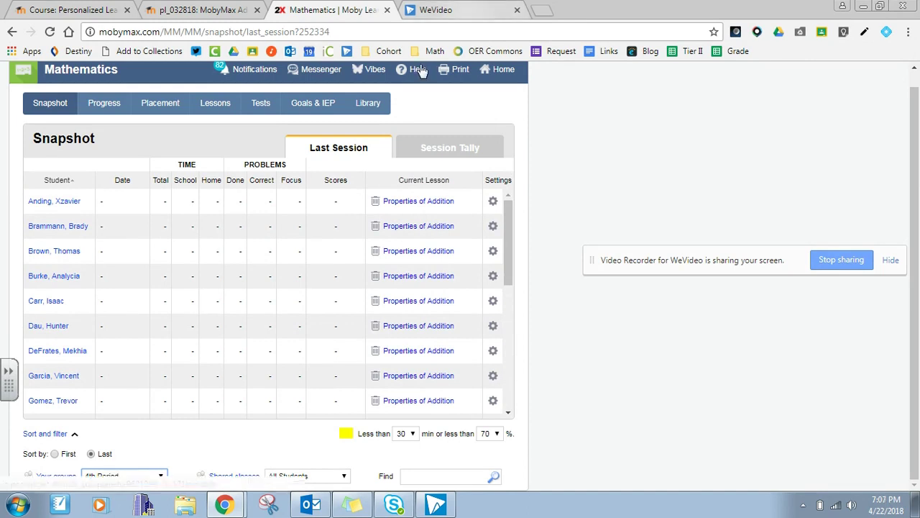
{"action": "left_click", "coordinate": [156, 107]}
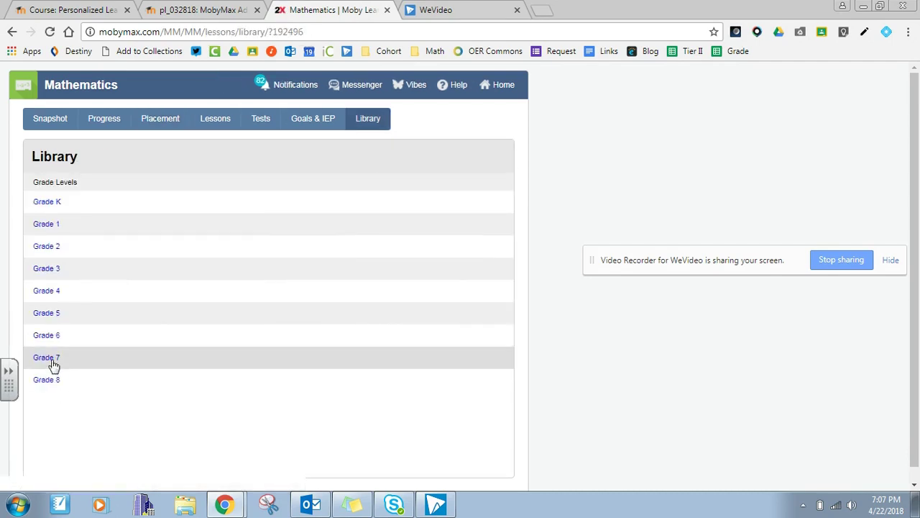
Open the Grade 8 math lessons in the library.
{"action": "left_click", "coordinate": [42, 381]}
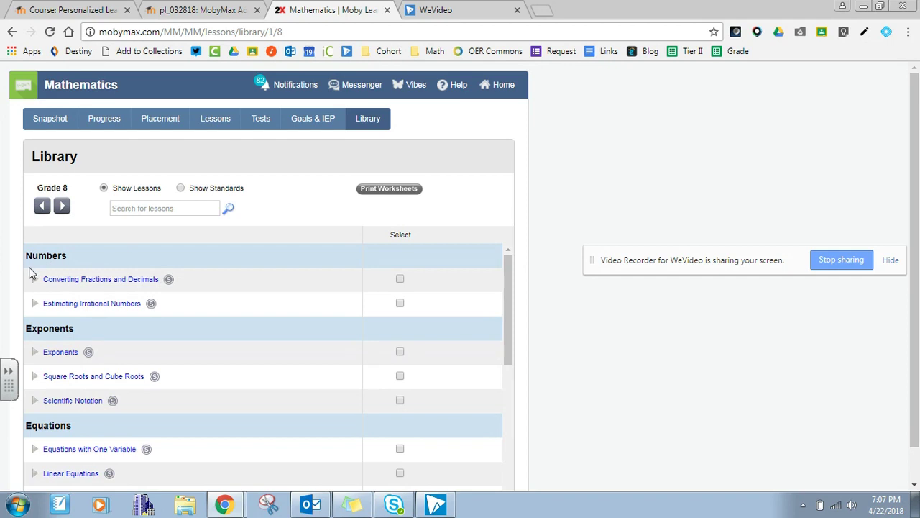
{"action": "scroll", "coordinate": [51, 353], "scroll_direction": "down", "scroll_amount": 5}
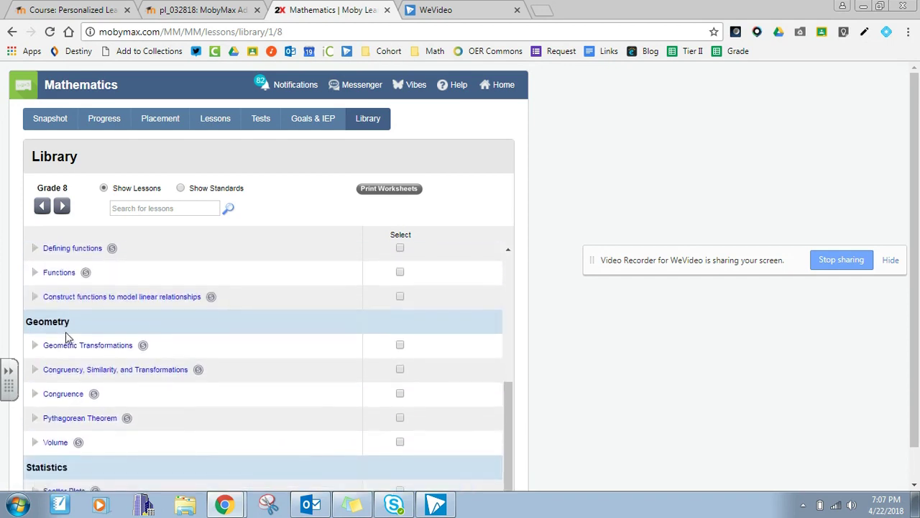
{"action": "scroll", "coordinate": [91, 396], "scroll_direction": "up", "scroll_amount": 6}
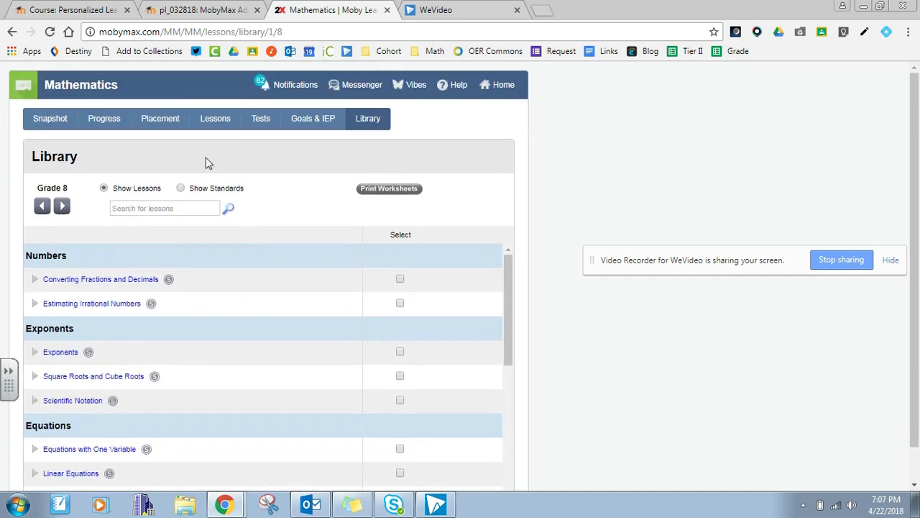
Switch Grade 8 to Show Standards and expand 8.F.A.1 to list its function lessons.
{"action": "left_click", "coordinate": [180, 188]}
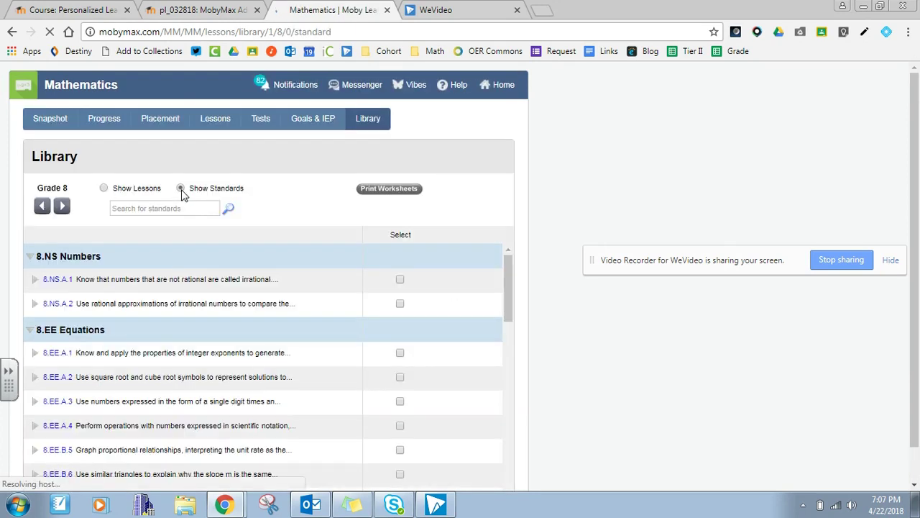
{"action": "scroll", "coordinate": [137, 371], "scroll_direction": "down", "scroll_amount": 3}
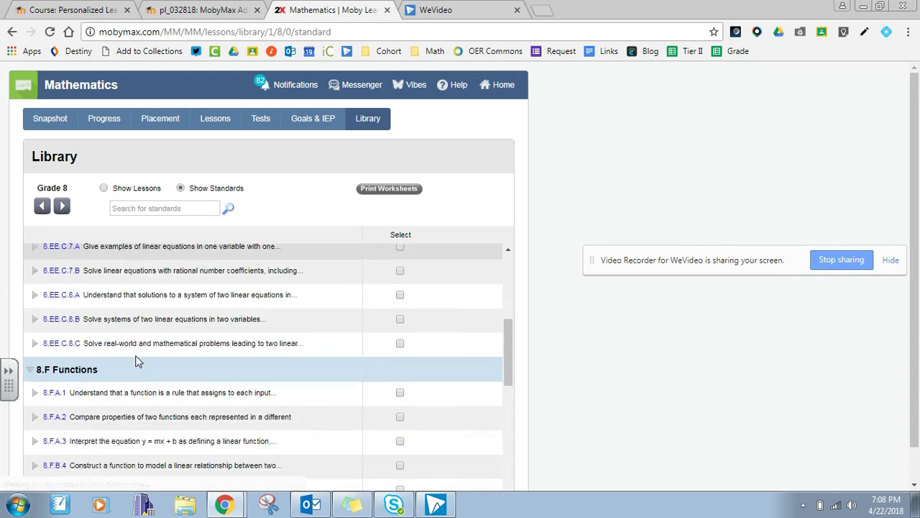
{"action": "scroll", "coordinate": [138, 362], "scroll_direction": "down", "scroll_amount": 1}
{"action": "scroll", "coordinate": [137, 359], "scroll_direction": "down", "scroll_amount": 5}
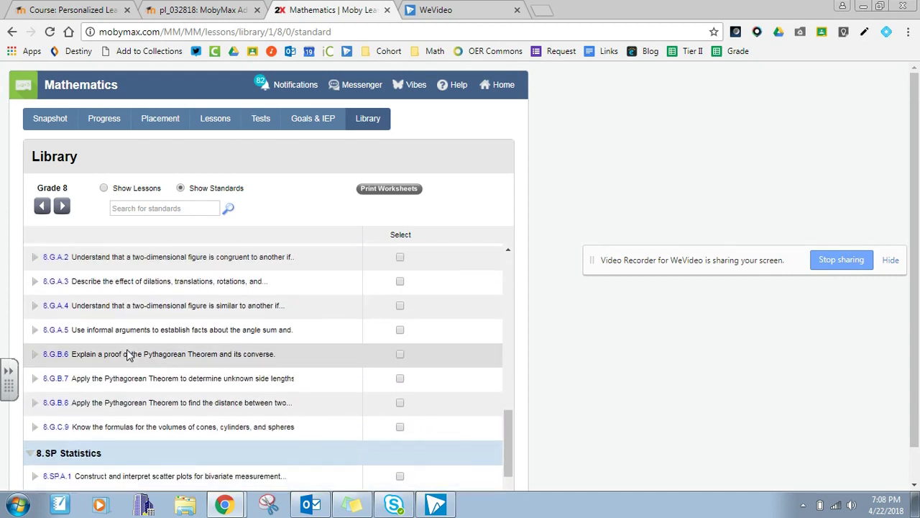
{"action": "scroll", "coordinate": [123, 353], "scroll_direction": "down", "scroll_amount": 1}
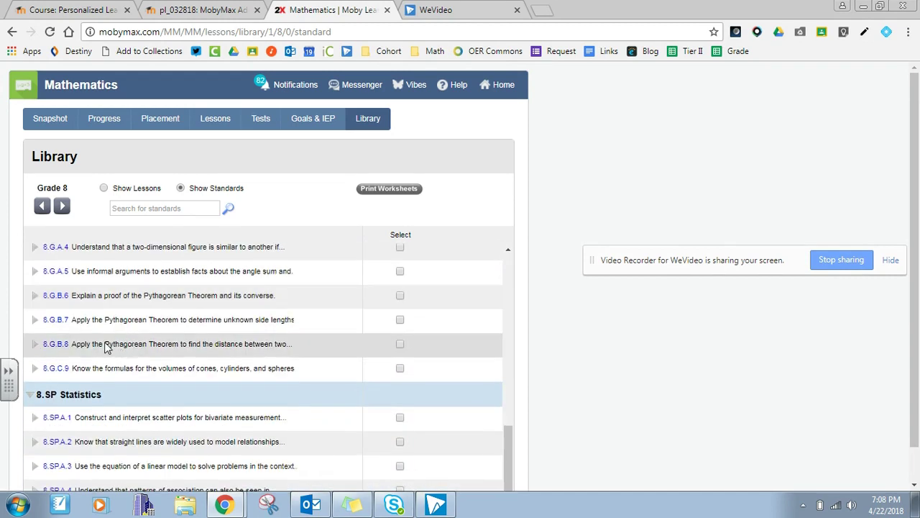
{"action": "scroll", "coordinate": [77, 432], "scroll_direction": "down", "scroll_amount": 1}
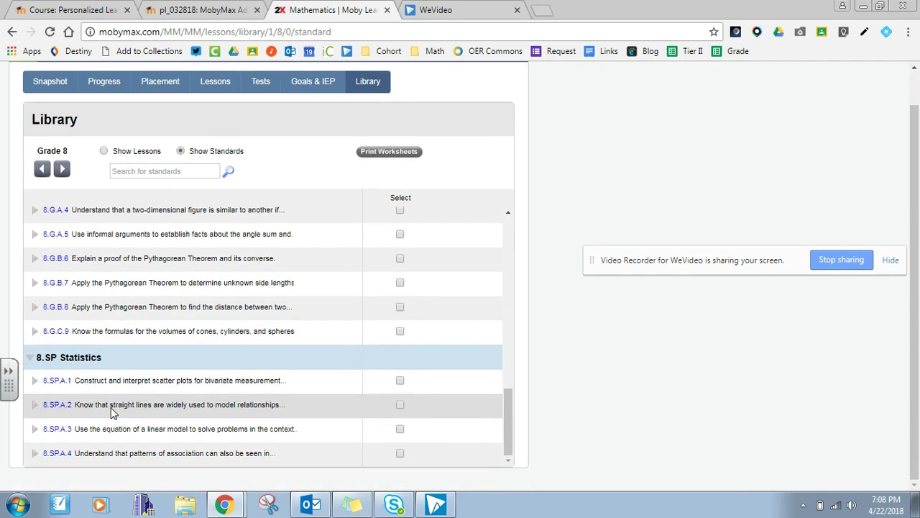
{"action": "scroll", "coordinate": [82, 402], "scroll_direction": "up", "scroll_amount": 5}
{"action": "scroll", "coordinate": [43, 427], "scroll_direction": "down", "scroll_amount": 1}
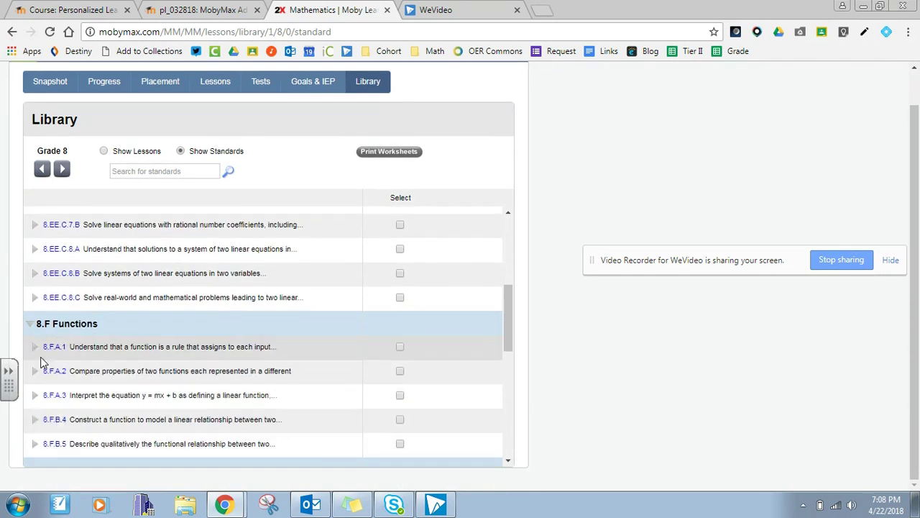
{"action": "left_click", "coordinate": [35, 349]}
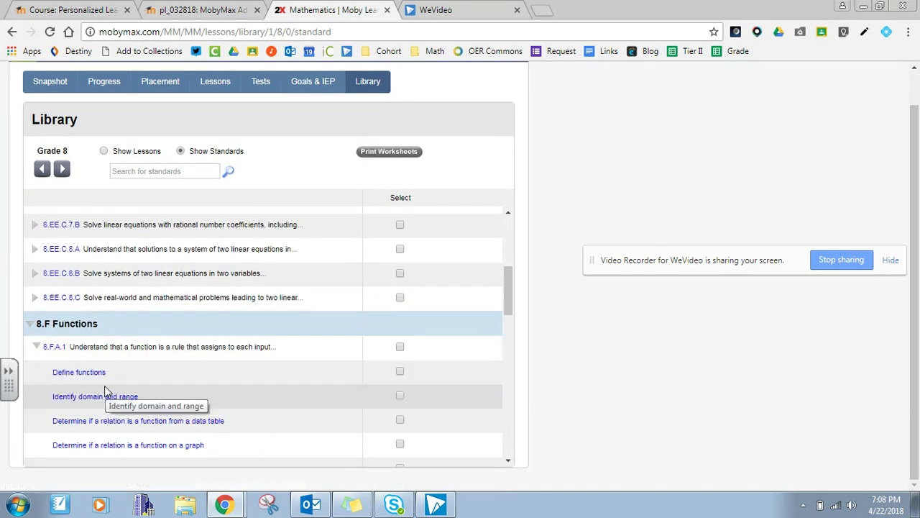
{"action": "scroll", "coordinate": [100, 428], "scroll_direction": "down", "scroll_amount": 3}
{"action": "scroll", "coordinate": [104, 423], "scroll_direction": "up", "scroll_amount": 1}
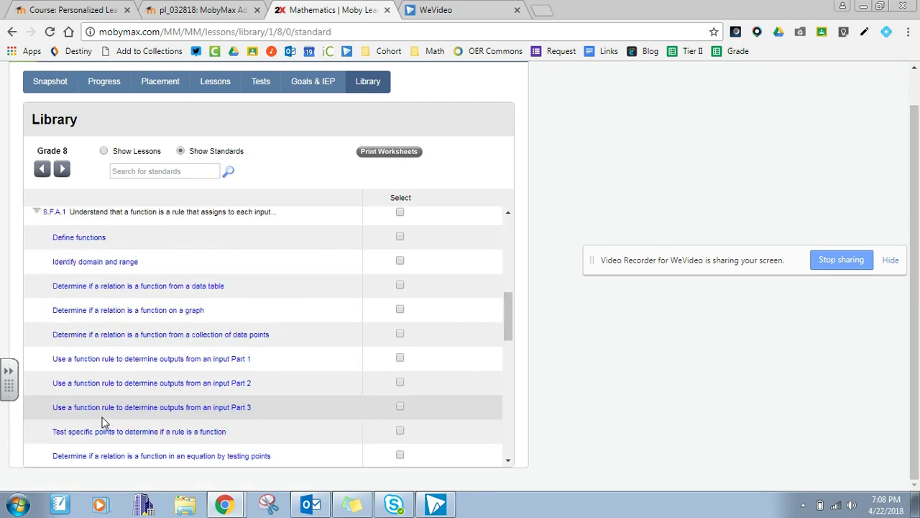
Preview the data-table function lesson and advance through its problems to 9 of 9.
{"action": "left_click", "coordinate": [152, 293]}
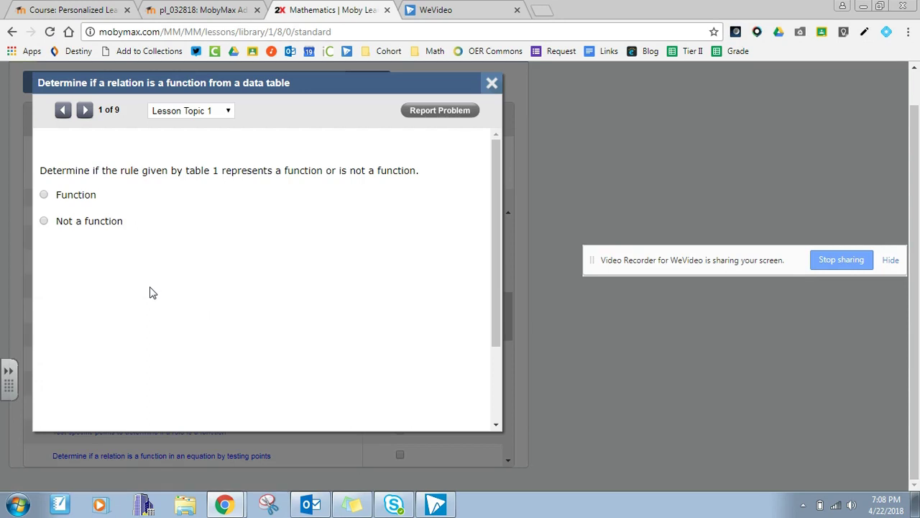
{"action": "left_click", "coordinate": [84, 110]}
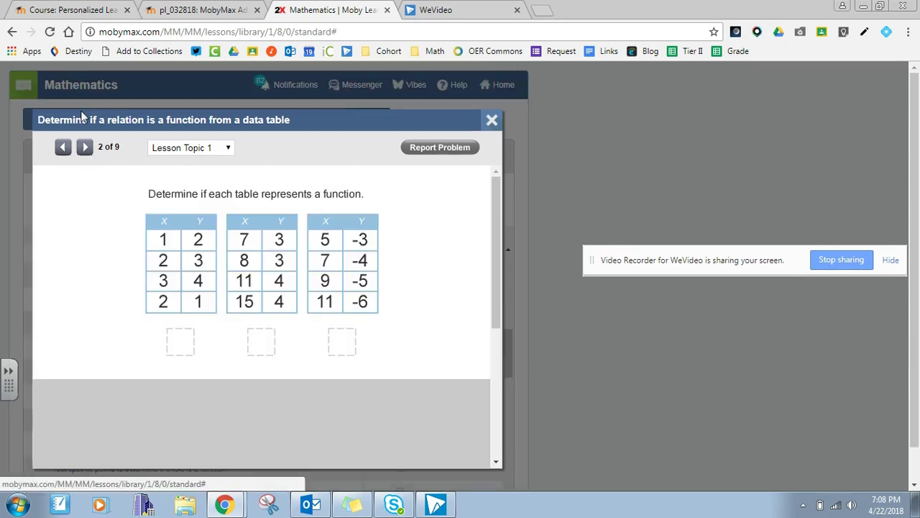
{"action": "left_click", "coordinate": [84, 148]}
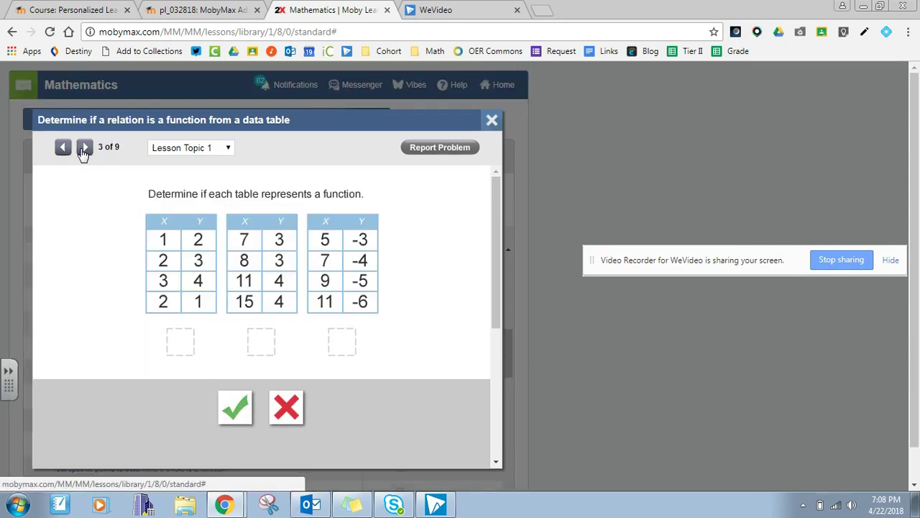
{"action": "left_click", "coordinate": [84, 148]}
{"action": "left_click", "coordinate": [84, 148]}
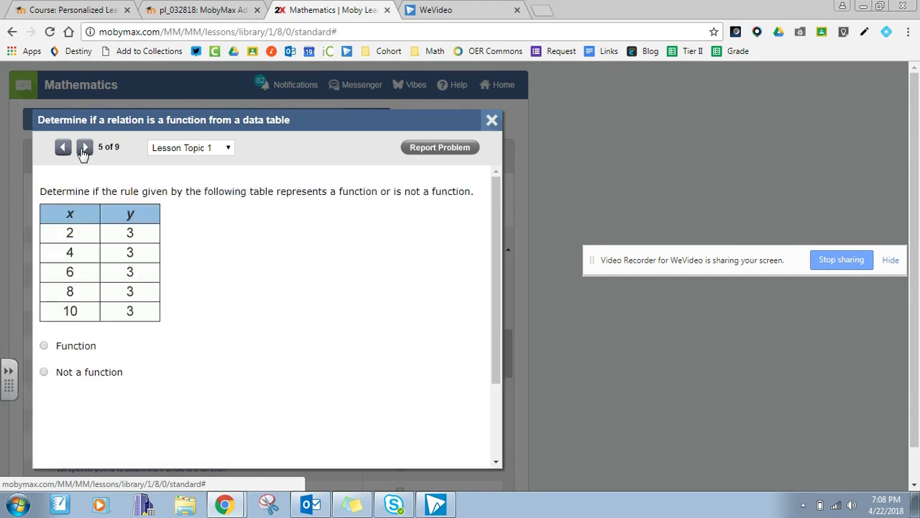
{"action": "left_click", "coordinate": [84, 149]}
{"action": "left_click", "coordinate": [84, 148]}
{"action": "left_click", "coordinate": [84, 148]}
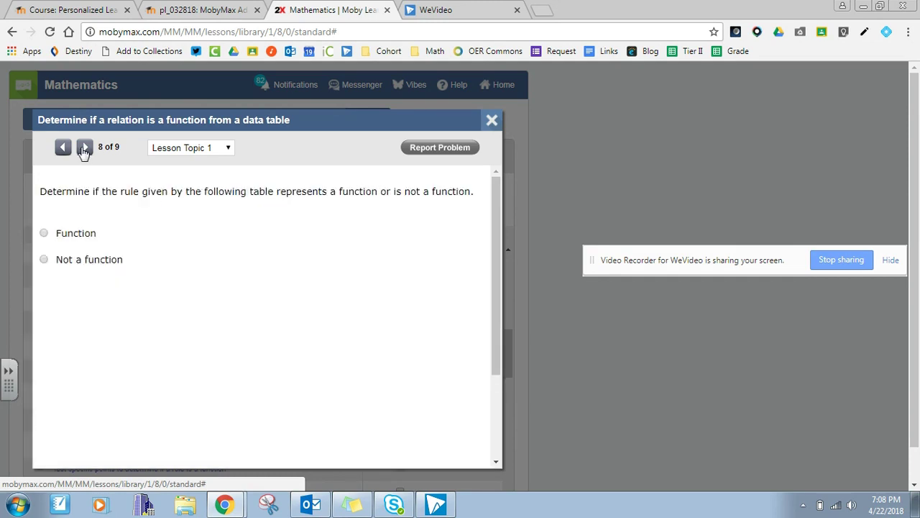
{"action": "left_click", "coordinate": [84, 148]}
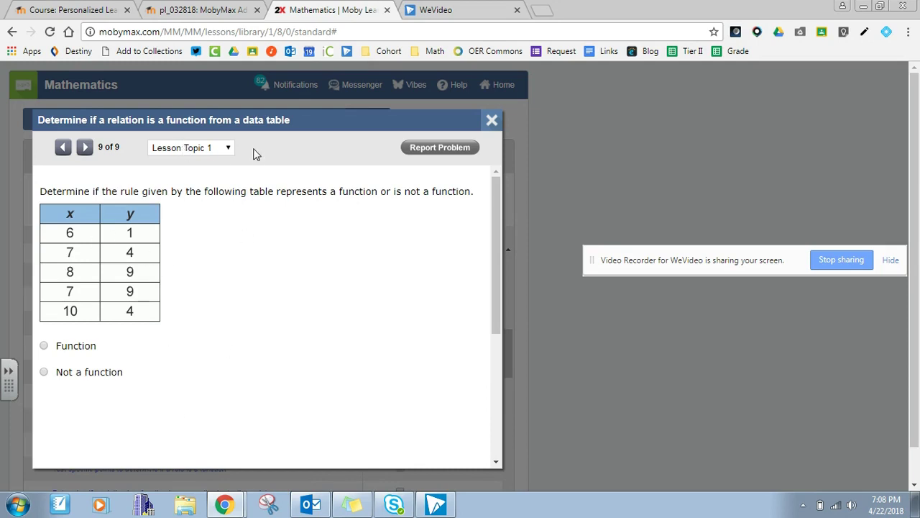
Check the Lesson Topic list, answer problem 9 as Function, and return to problem 8.
{"action": "left_click", "coordinate": [228, 149]}
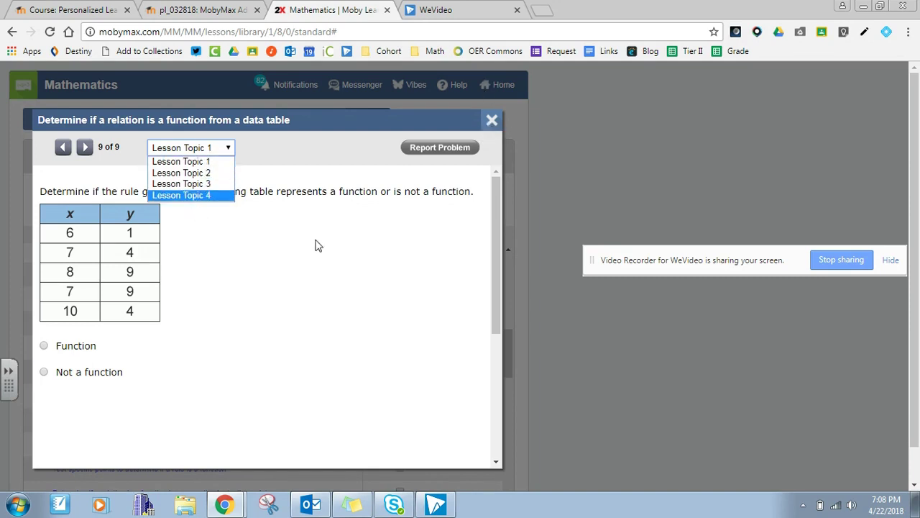
{"action": "left_click", "coordinate": [44, 345]}
{"action": "left_click", "coordinate": [44, 345]}
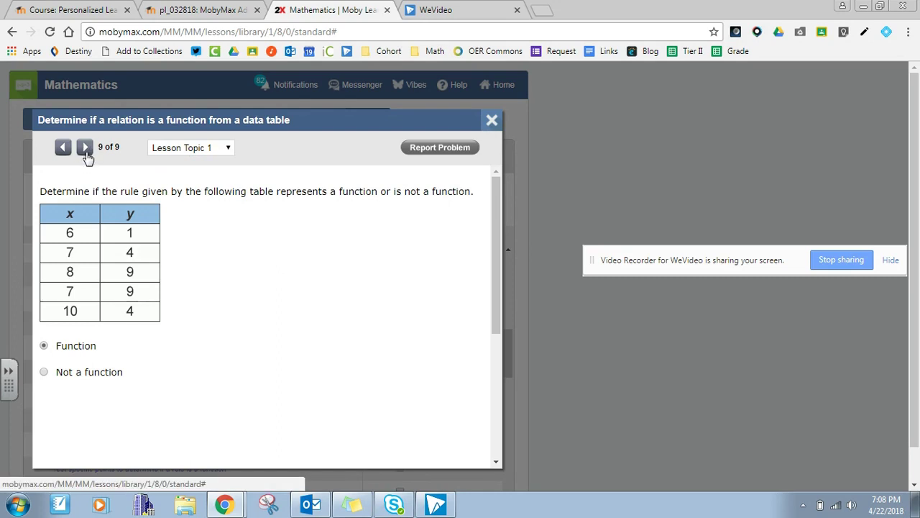
{"action": "left_click", "coordinate": [62, 148]}
Review problem 8's correct answer, Not a function, then close the lesson preview.
{"action": "scroll", "coordinate": [237, 312], "scroll_direction": "down", "scroll_amount": 5}
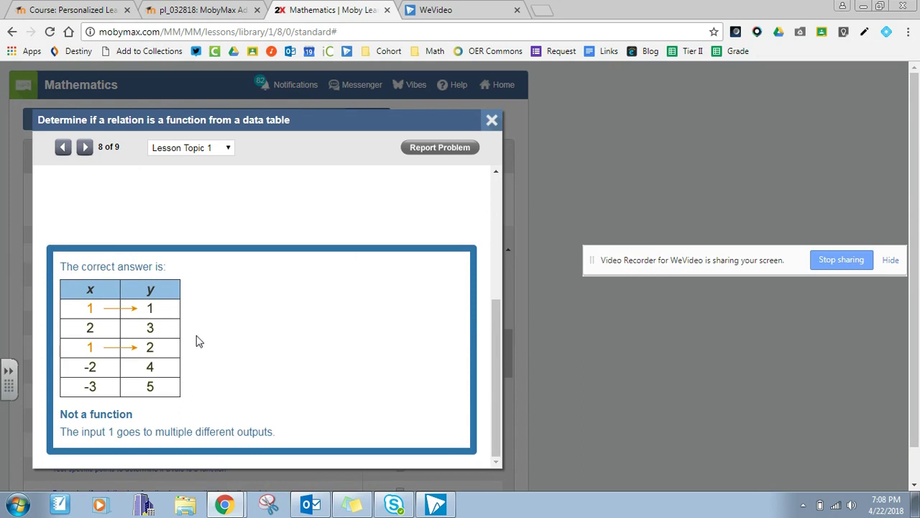
{"action": "scroll", "coordinate": [198, 215], "scroll_direction": "up", "scroll_amount": 5}
{"action": "scroll", "coordinate": [199, 212], "scroll_direction": "down", "scroll_amount": 6}
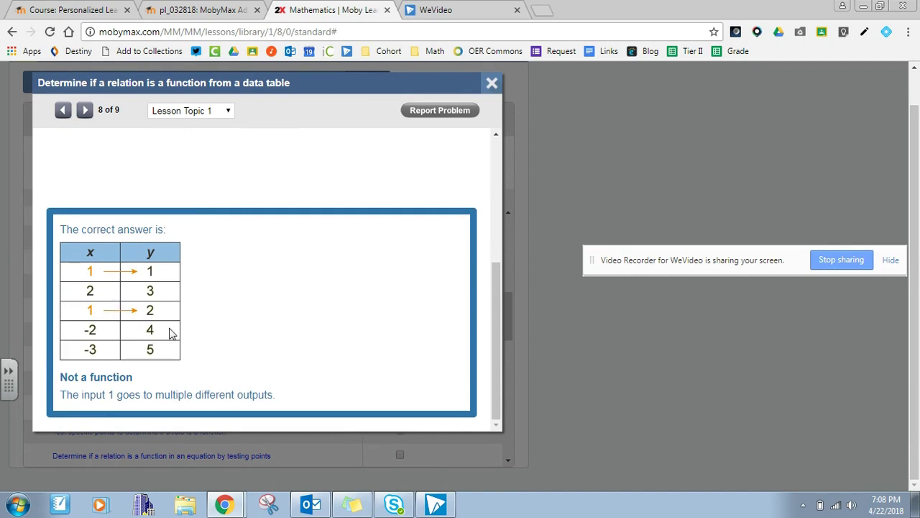
{"action": "scroll", "coordinate": [259, 311], "scroll_direction": "up", "scroll_amount": 5}
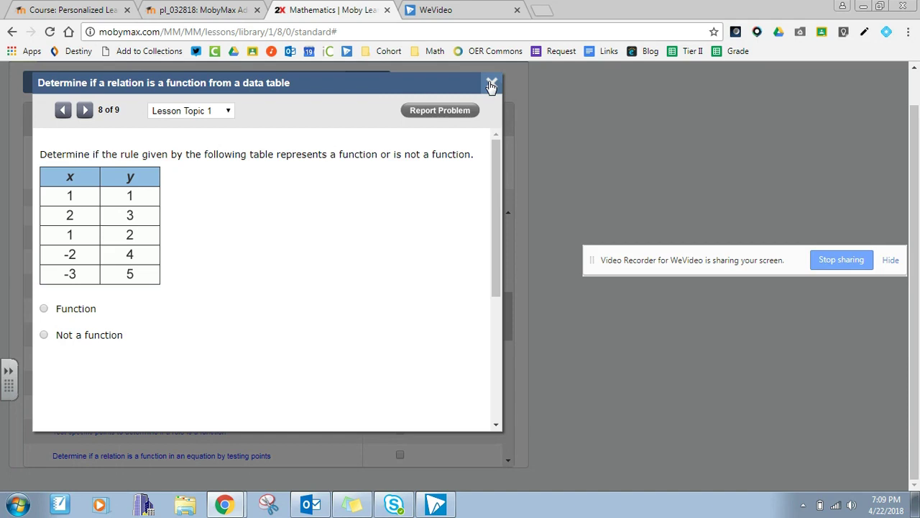
{"action": "scroll", "coordinate": [168, 371], "scroll_direction": "up", "scroll_amount": 2}
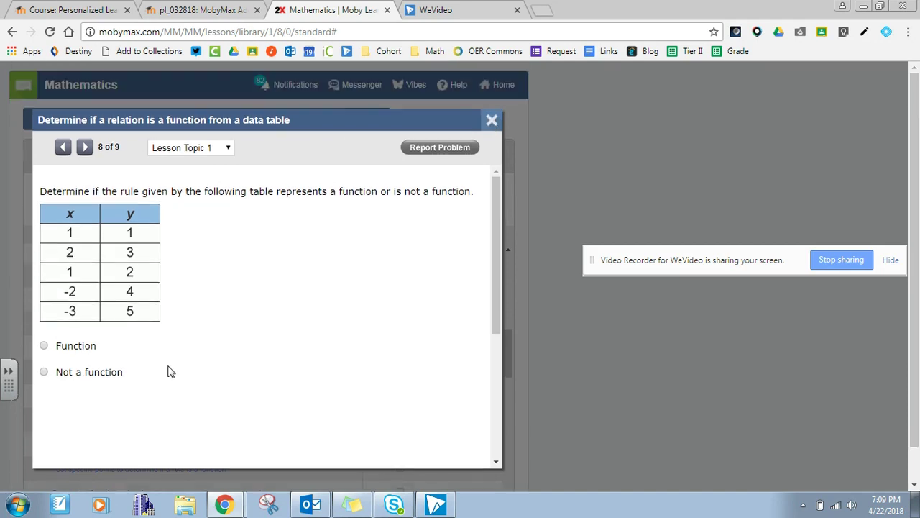
{"action": "scroll", "coordinate": [169, 368], "scroll_direction": "down", "scroll_amount": 5}
{"action": "scroll", "coordinate": [177, 352], "scroll_direction": "up", "scroll_amount": 4}
{"action": "scroll", "coordinate": [182, 333], "scroll_direction": "up", "scroll_amount": 1}
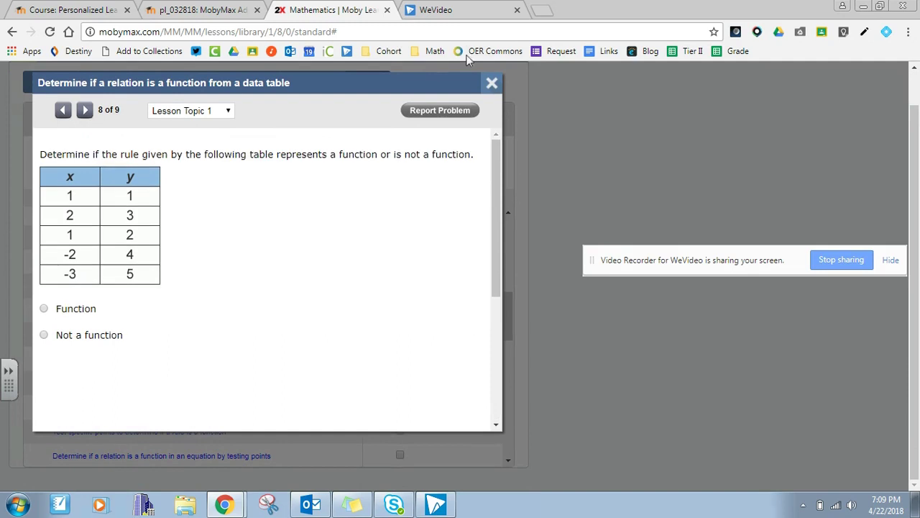
{"action": "left_click", "coordinate": [491, 84]}
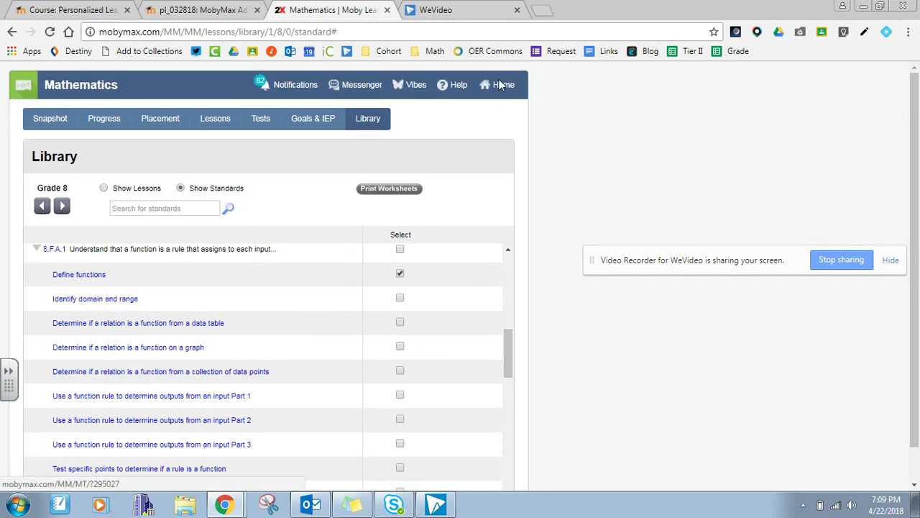
Return to the MobyMax home page, restore the browser window, and rearrange the interview notes and sharing bar.
{"action": "left_click", "coordinate": [501, 85]}
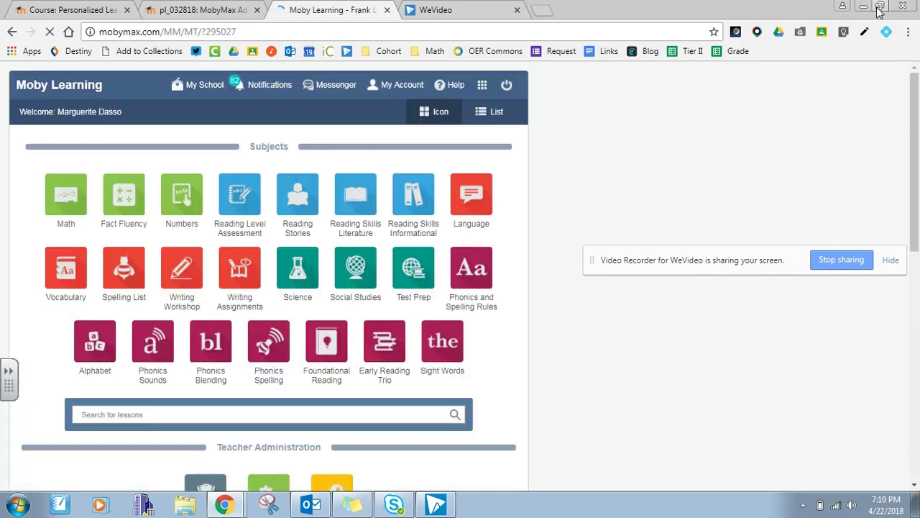
{"action": "left_click", "coordinate": [880, 9]}
{"action": "left_click", "coordinate": [727, 35]}
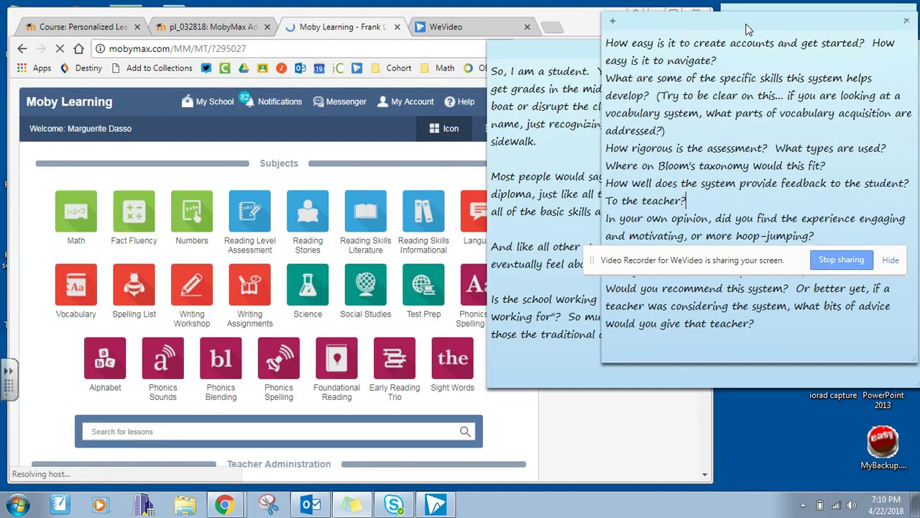
{"action": "left_click_drag", "start_coordinate": [555, 60], "coordinate": [732, 164]}
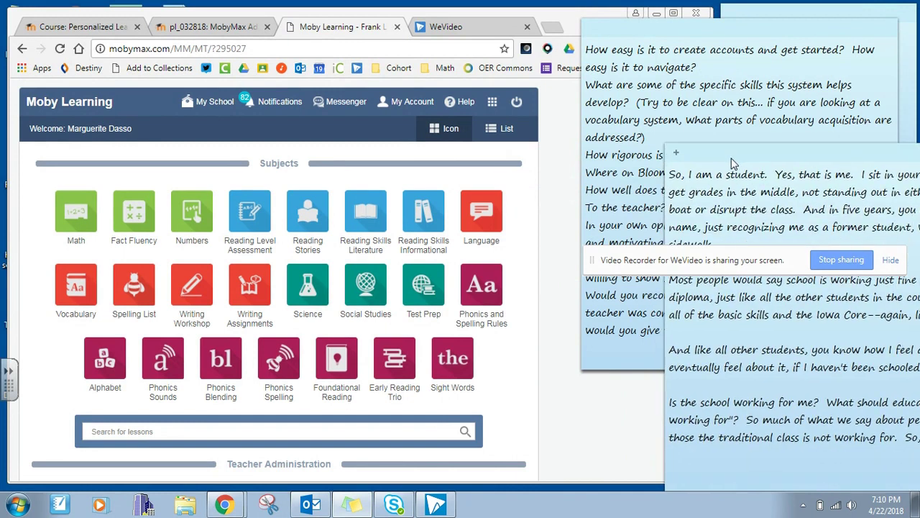
{"action": "left_click", "coordinate": [742, 33]}
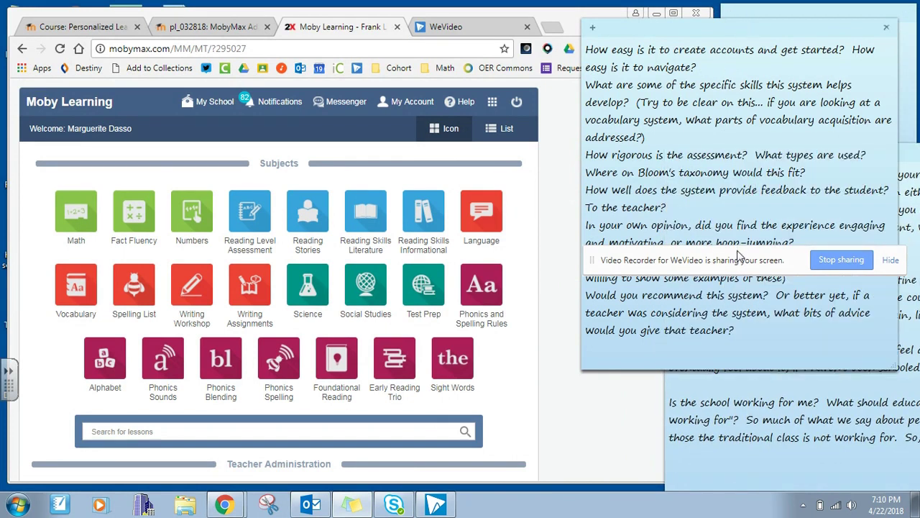
{"action": "left_click_drag", "start_coordinate": [736, 259], "coordinate": [718, 459]}
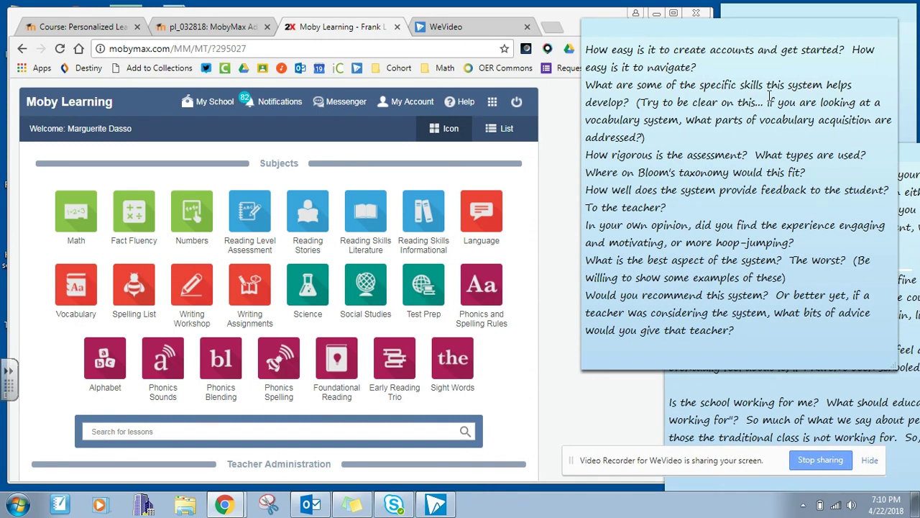
Scroll the Moby Learning home page down to Teacher Administration.
{"action": "scroll", "coordinate": [339, 296], "scroll_direction": "down", "scroll_amount": 4}
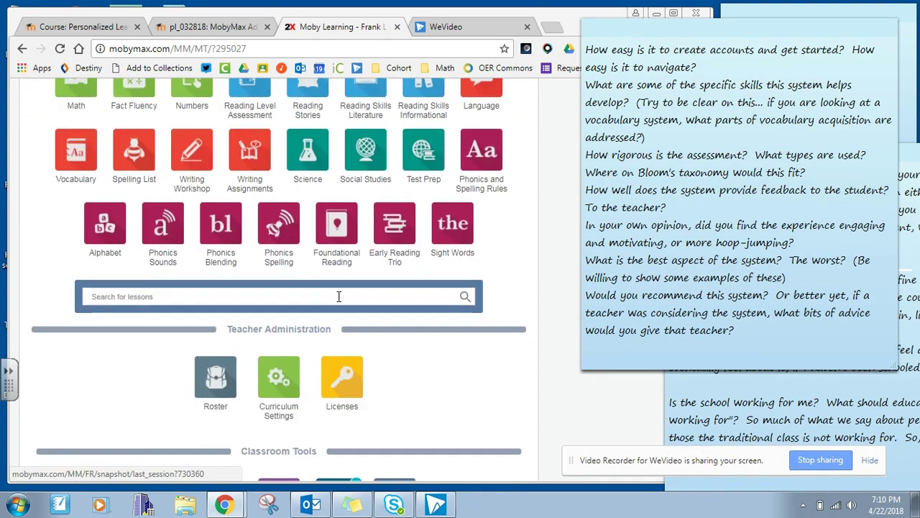
{"action": "scroll", "coordinate": [339, 296], "scroll_direction": "down", "scroll_amount": 2}
{"action": "scroll", "coordinate": [335, 296], "scroll_direction": "up", "scroll_amount": 6}
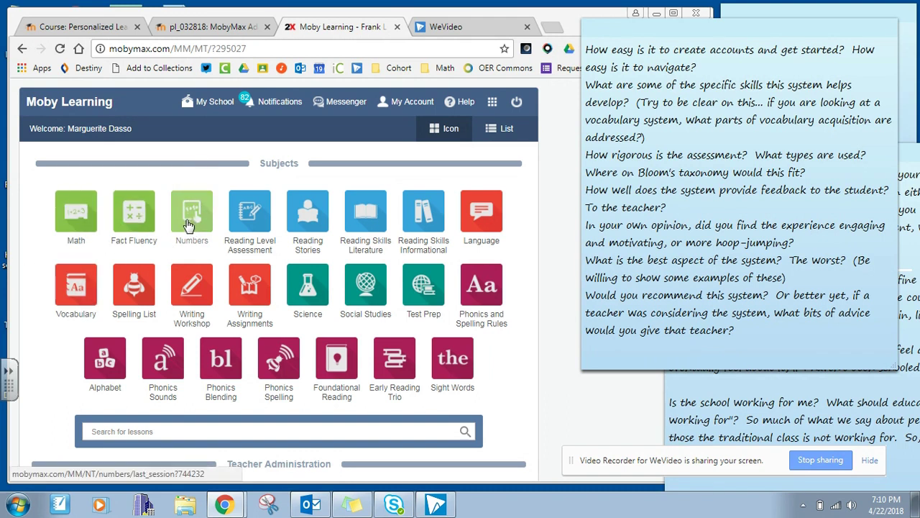
{"action": "scroll", "coordinate": [192, 259], "scroll_direction": "down", "scroll_amount": 3}
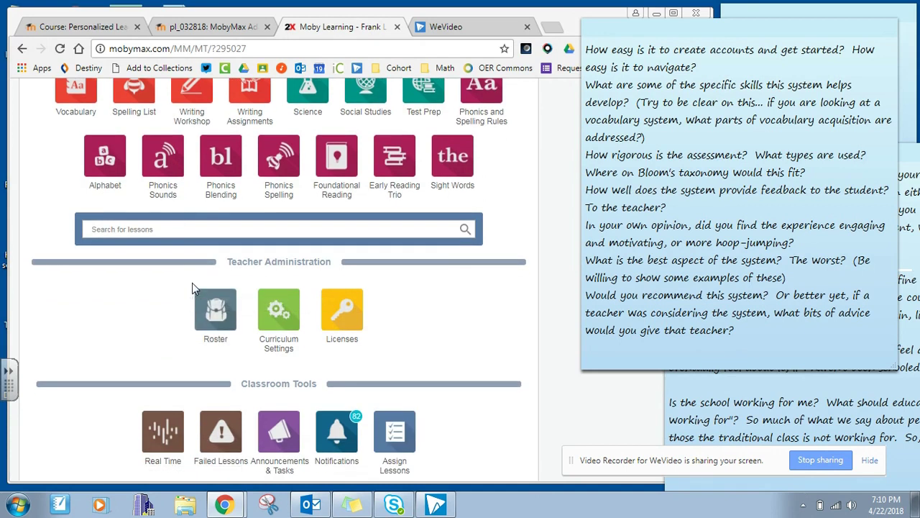
View the student Roster and the Register new student form, closing it without registering.
{"action": "left_click", "coordinate": [213, 316]}
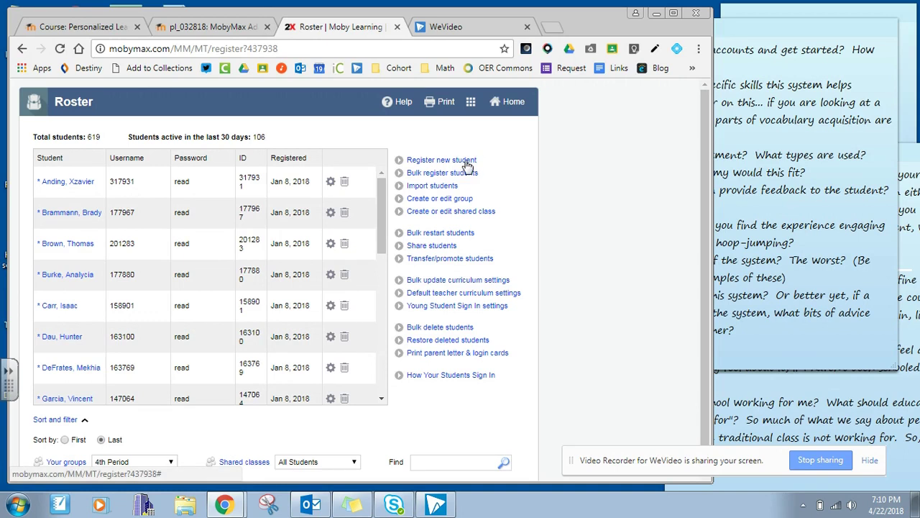
{"action": "left_click", "coordinate": [467, 162]}
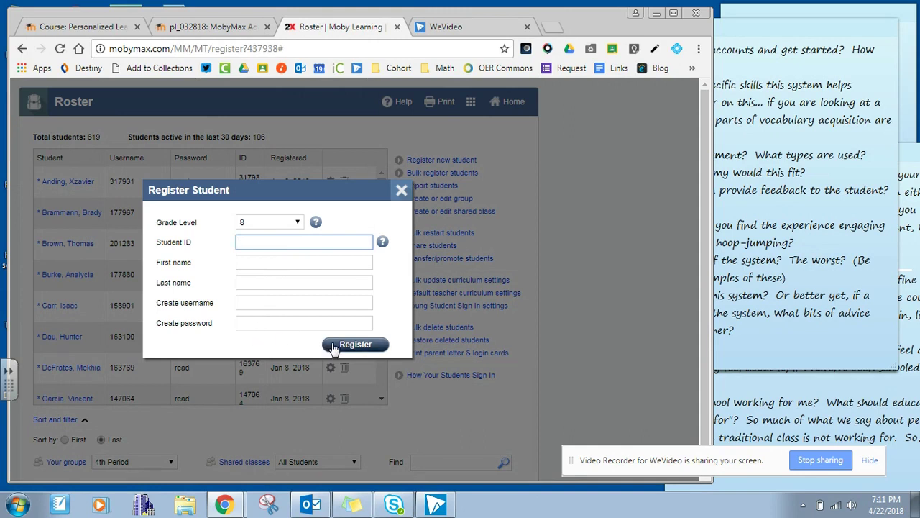
{"action": "left_click", "coordinate": [402, 189]}
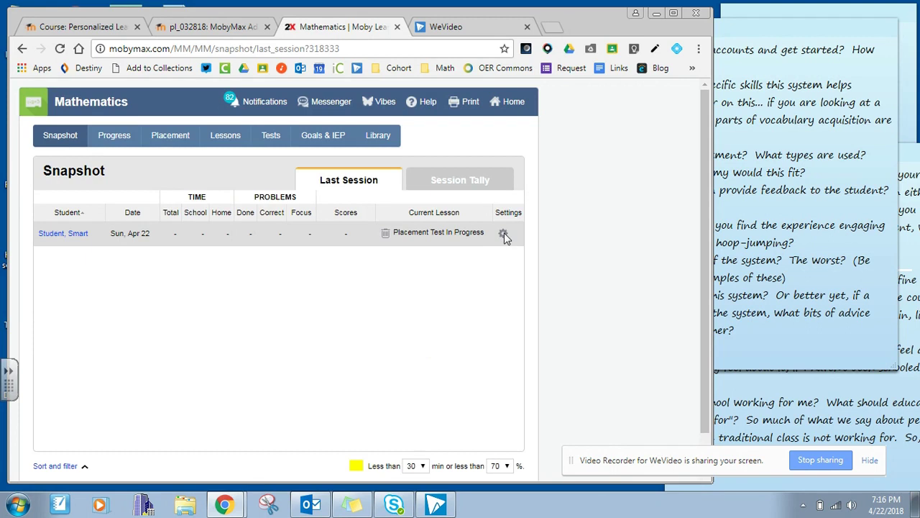
Restart the demo student's Math practice, keeping 'Start with placement test' from grade K.
{"action": "left_click", "coordinate": [503, 234]}
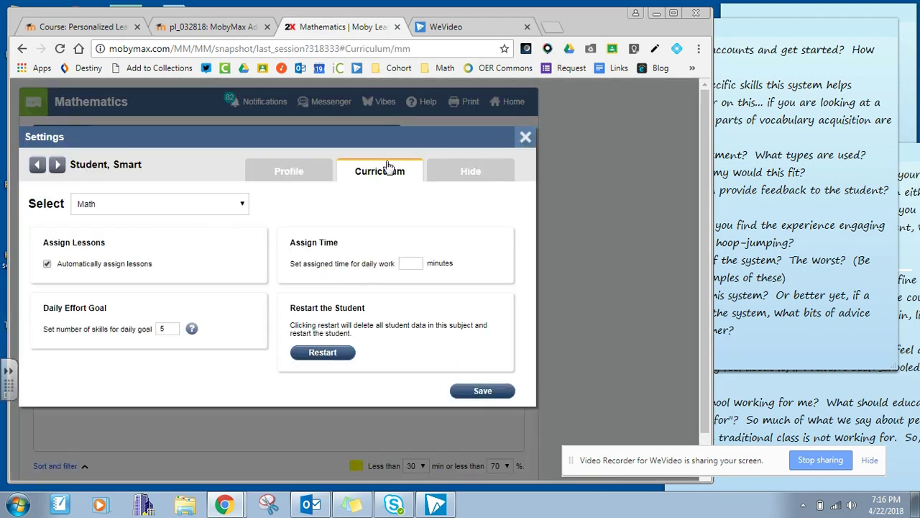
{"action": "left_click", "coordinate": [316, 353]}
{"action": "left_click", "coordinate": [420, 263]}
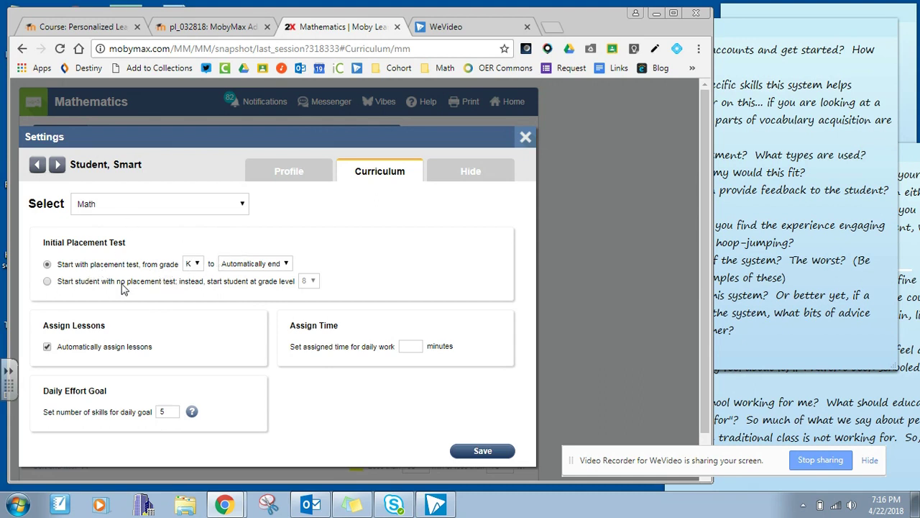
{"action": "left_click", "coordinate": [47, 283]}
{"action": "left_click", "coordinate": [308, 281]}
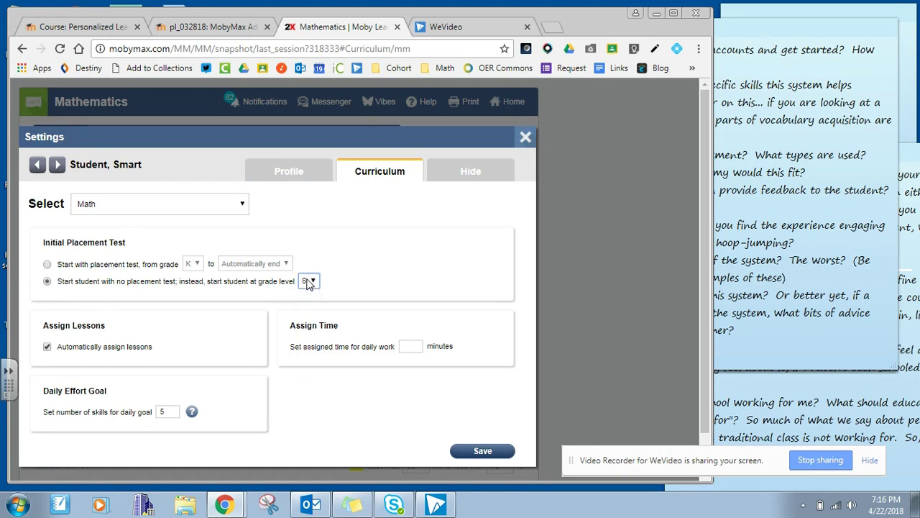
{"action": "left_click", "coordinate": [46, 264]}
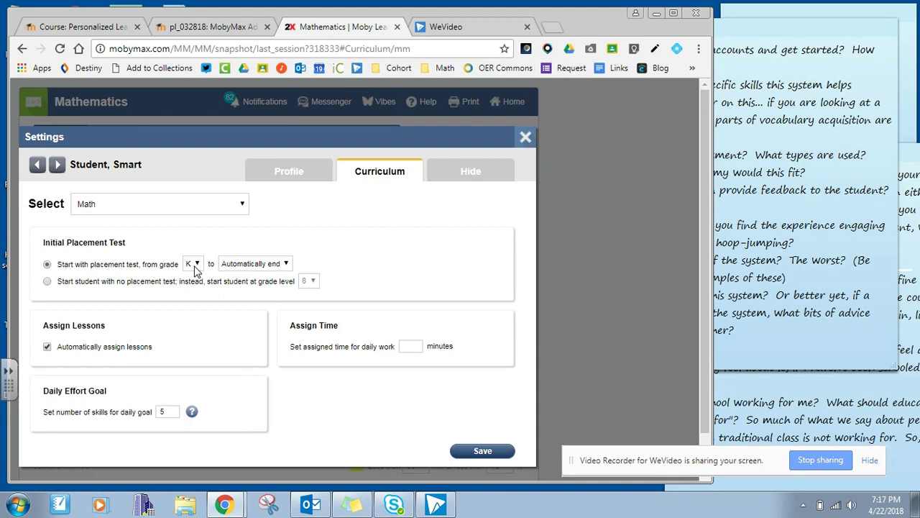
Set the Math placement test to start from grade 6 and save the settings.
{"action": "left_click", "coordinate": [195, 266]}
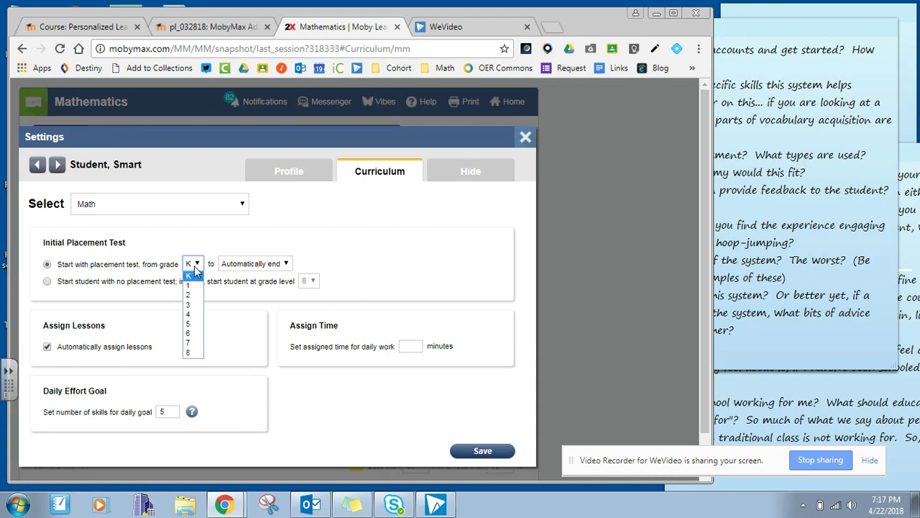
{"action": "left_click", "coordinate": [192, 335]}
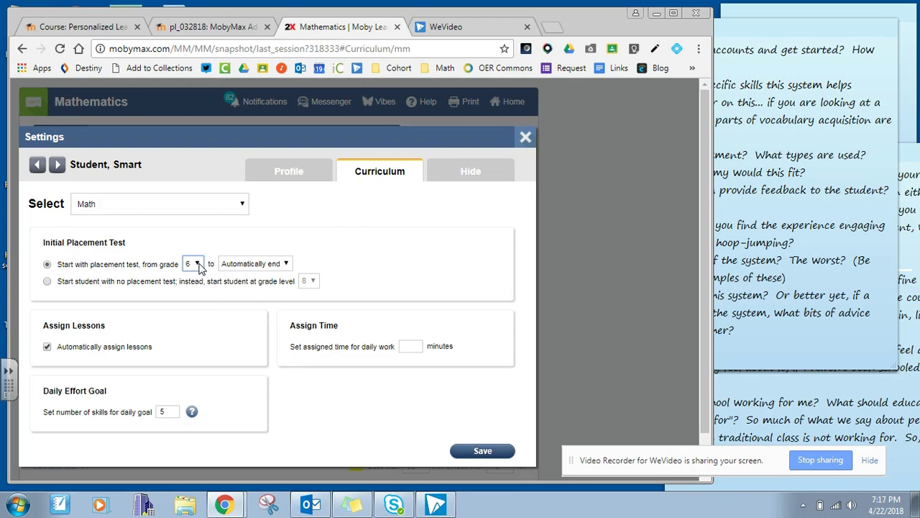
{"action": "left_click", "coordinate": [471, 453]}
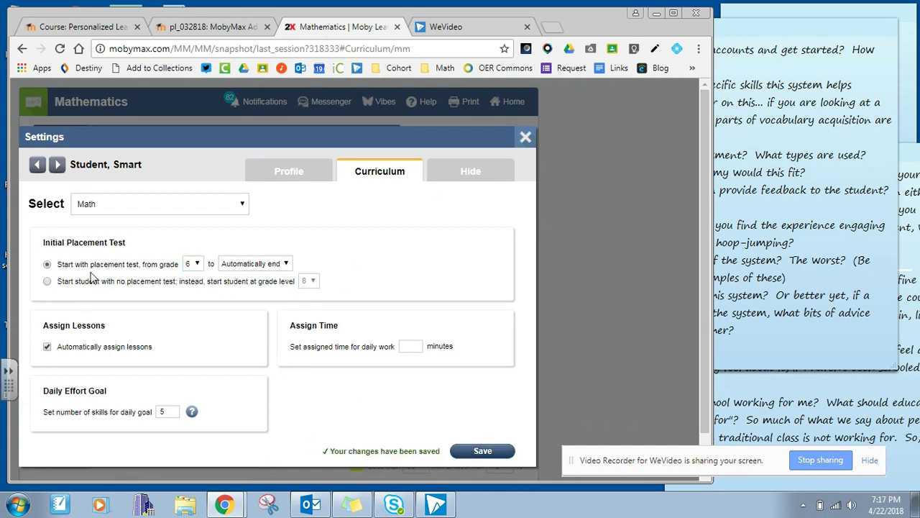
Close the student settings, return to the sign-in page and enter the student username.
{"action": "left_click", "coordinate": [526, 138]}
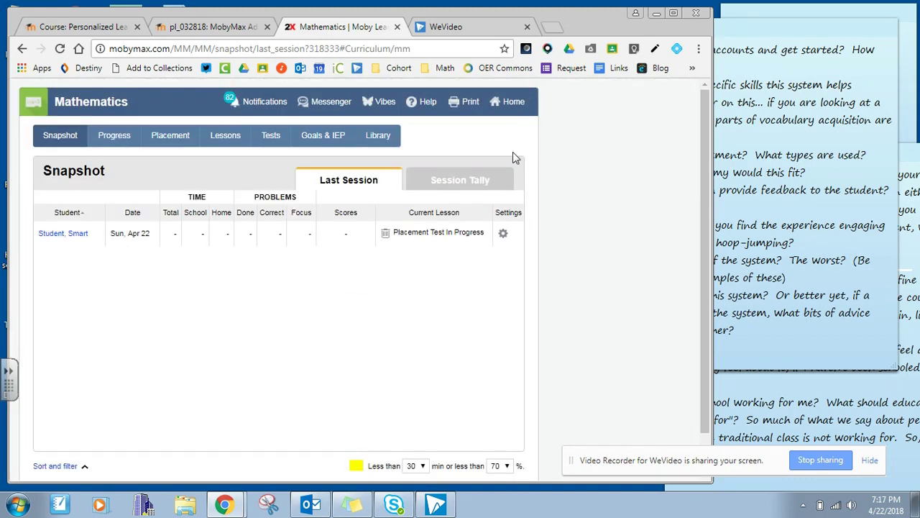
{"action": "left_click", "coordinate": [514, 104]}
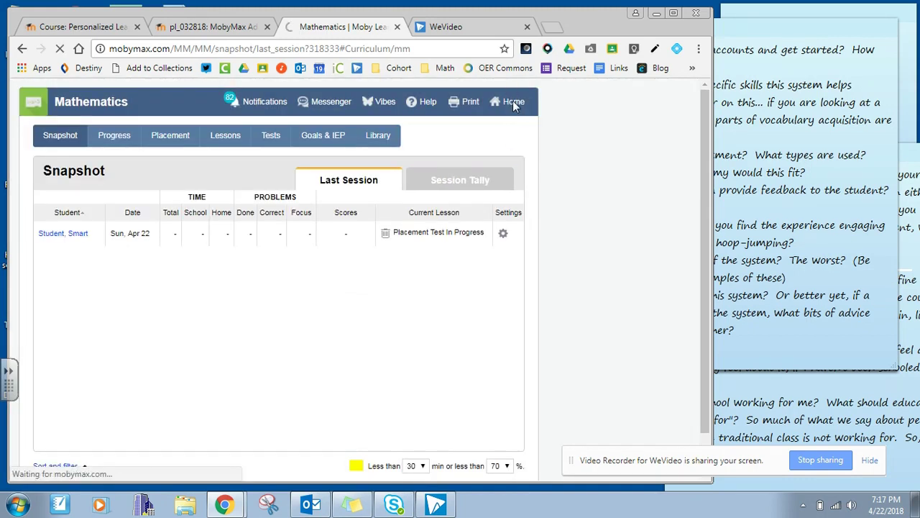
{"action": "type", "text": "smartstudent"}
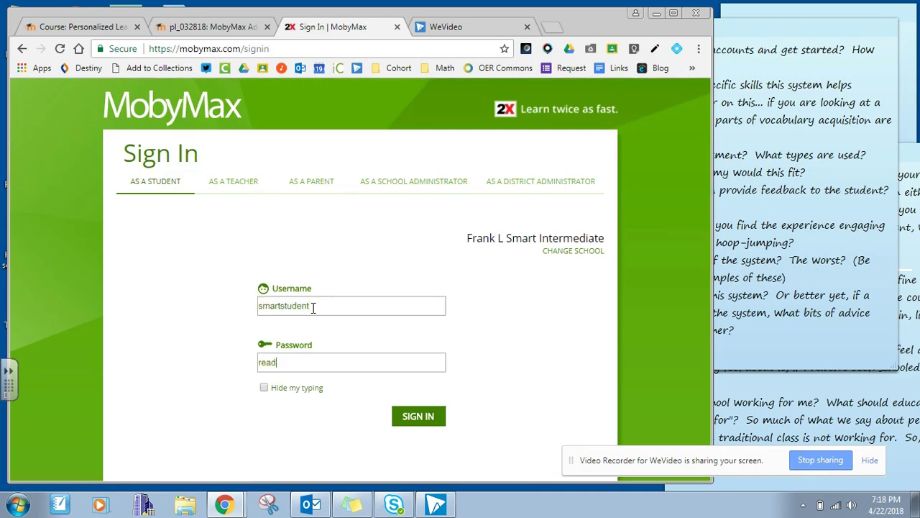
Submit the student login, then dismiss the Daily Smile, challenge welcome and placement-test notice.
{"action": "key", "text": "Return"}
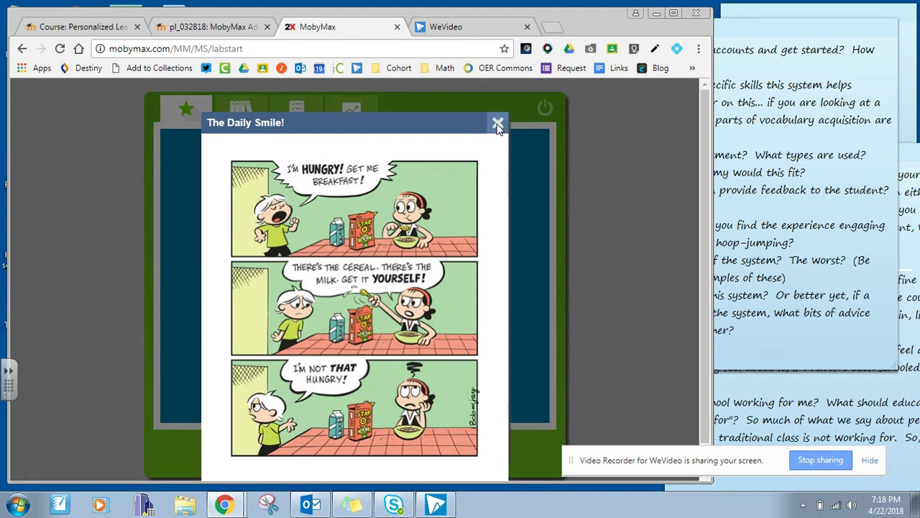
{"action": "left_click", "coordinate": [498, 123]}
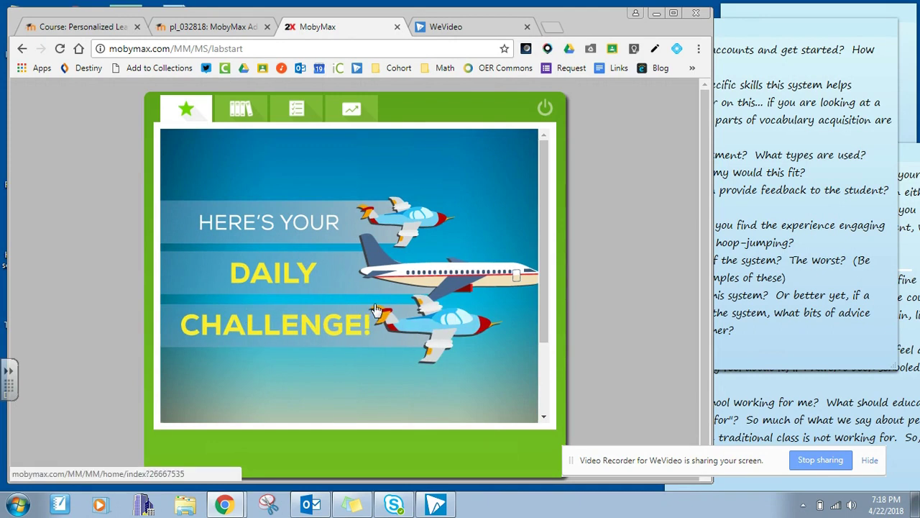
{"action": "left_click", "coordinate": [375, 309]}
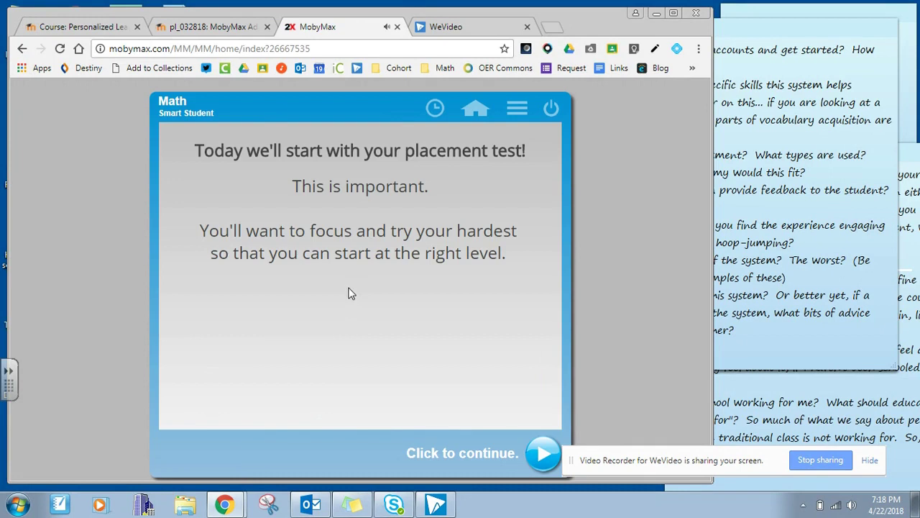
{"action": "left_click", "coordinate": [347, 291]}
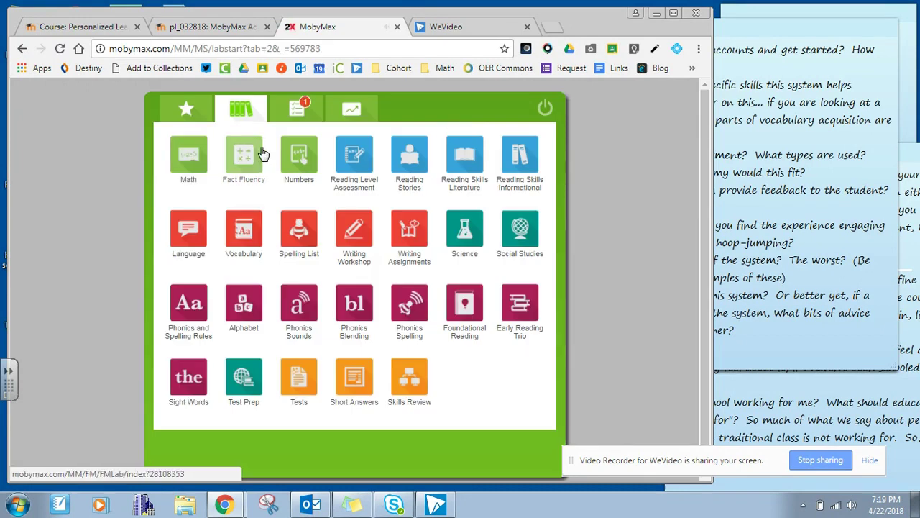
Try the Fact Fluency placement test, answering 0007, then go home and open Skills Review.
{"action": "left_click", "coordinate": [251, 168]}
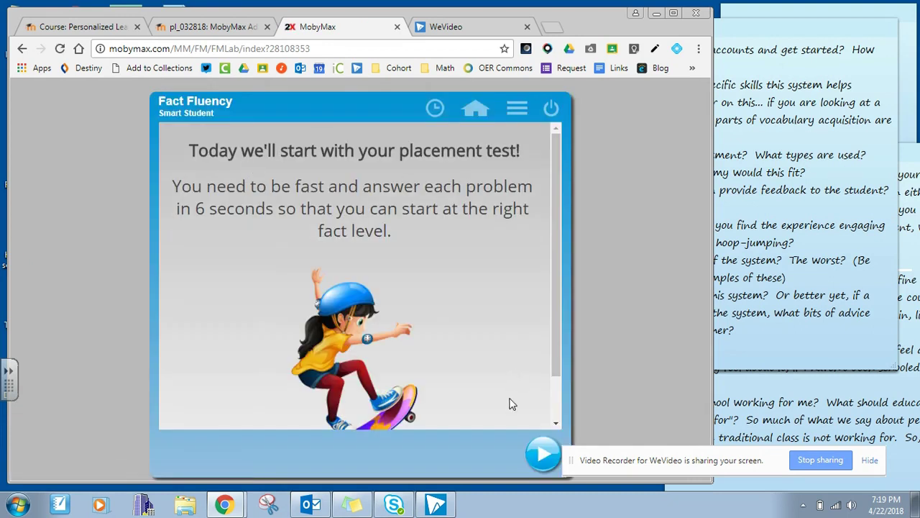
{"action": "left_click", "coordinate": [543, 453]}
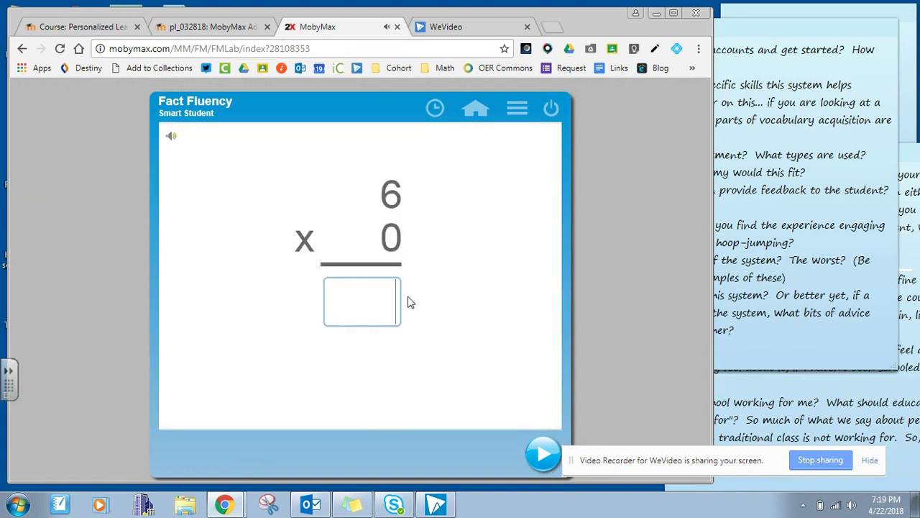
{"action": "type", "text": "0"}
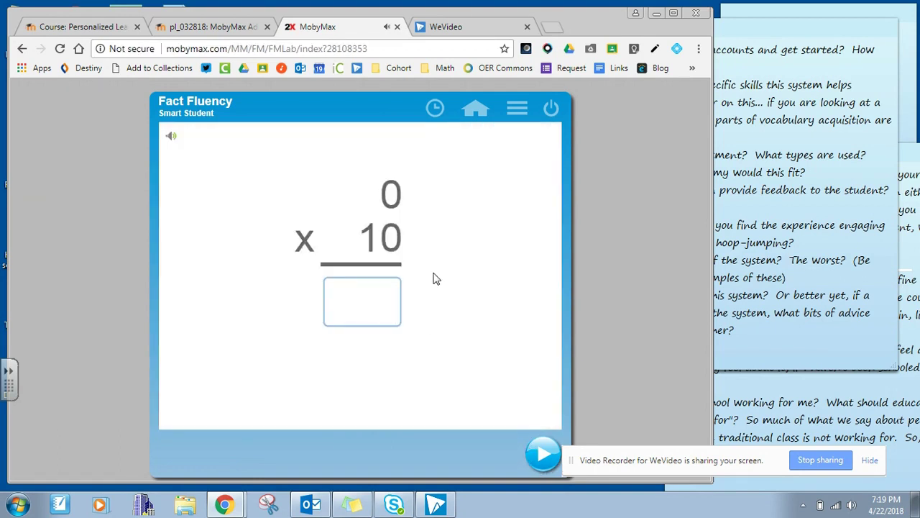
{"action": "type", "text": "00"}
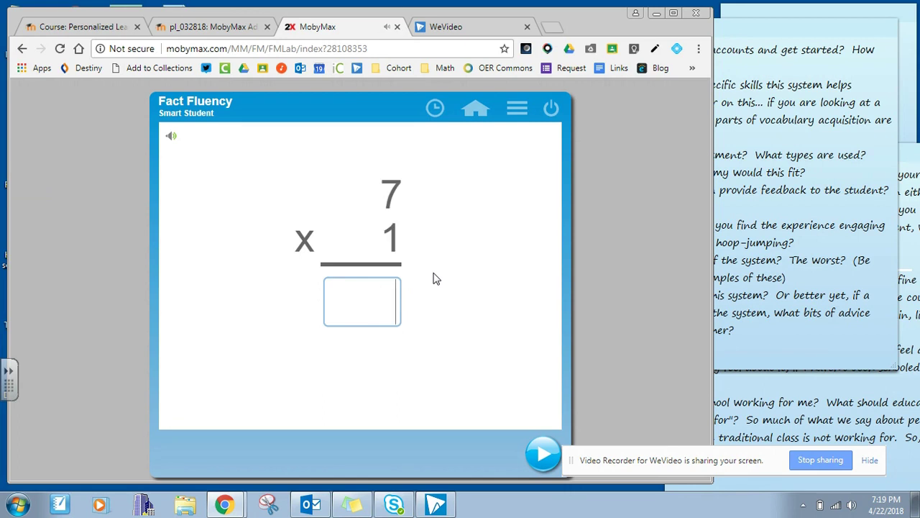
{"action": "type", "text": "7"}
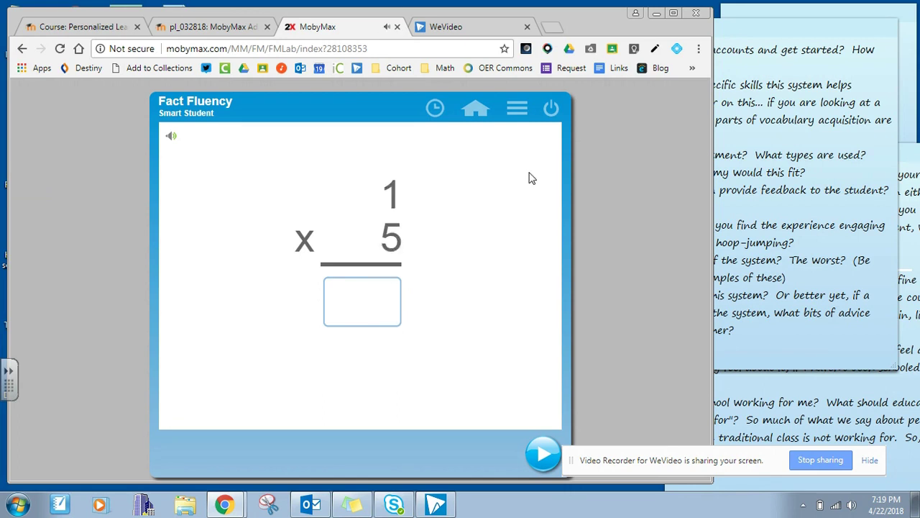
{"action": "left_click", "coordinate": [477, 118]}
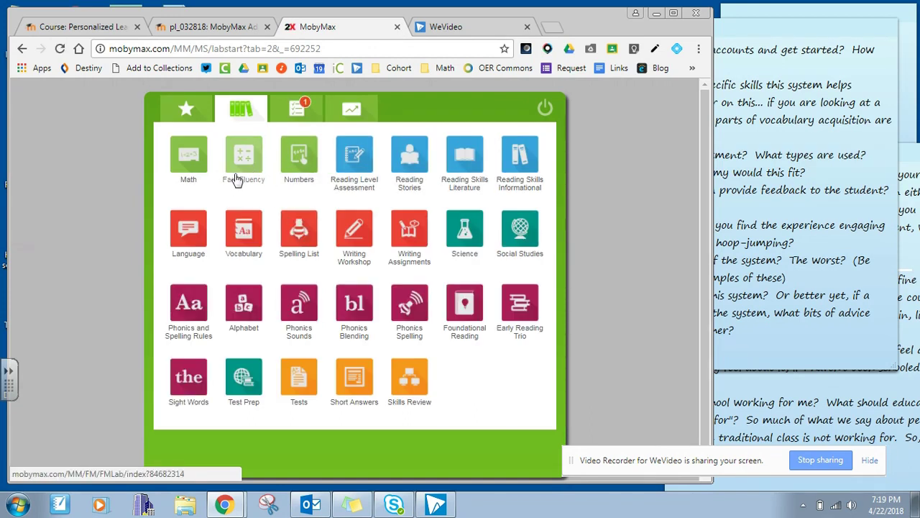
{"action": "left_click", "coordinate": [414, 374]}
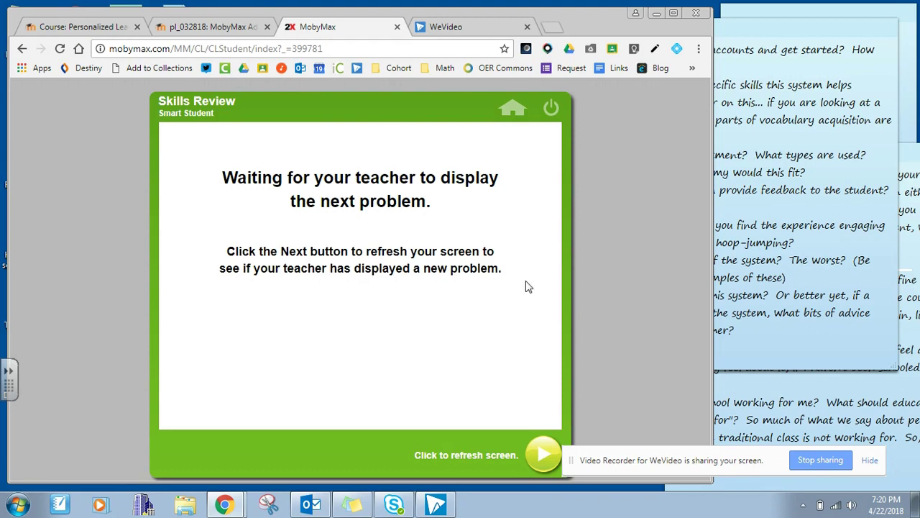
Log out of the student session and scroll the teacher home page to the top, then switch to the notes.
{"action": "left_click", "coordinate": [548, 107]}
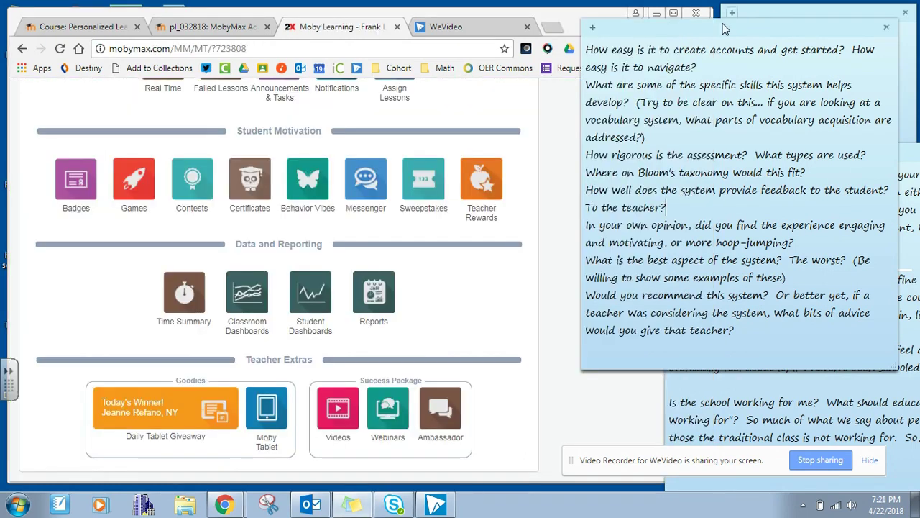
{"action": "left_click", "coordinate": [512, 251]}
{"action": "scroll", "coordinate": [499, 266], "scroll_direction": "up", "scroll_amount": 10}
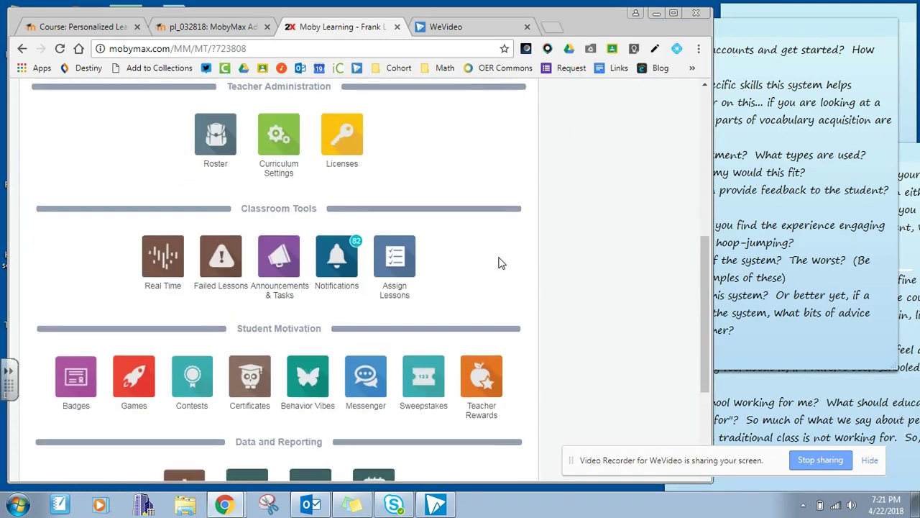
{"action": "left_click", "coordinate": [789, 21]}
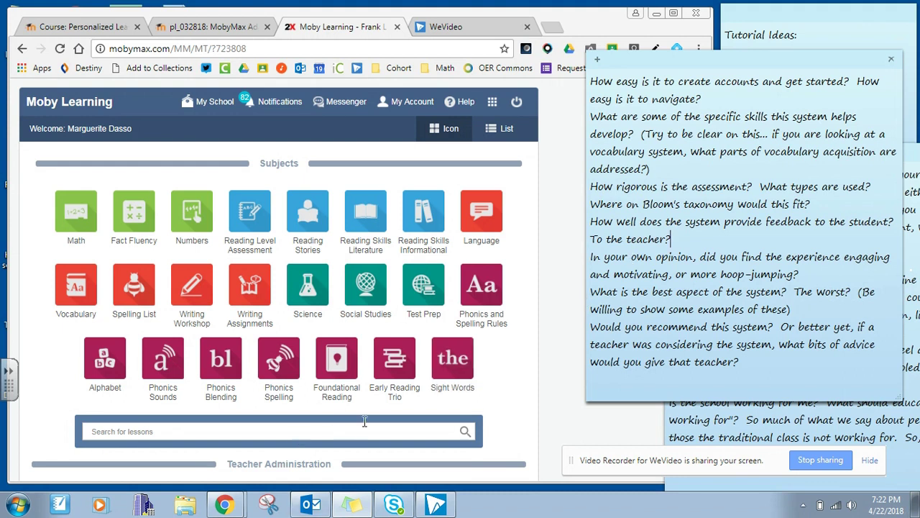
Bring the teacher dashboard in front of the notes and scroll it back to the Subjects tiles.
{"action": "left_click", "coordinate": [509, 374]}
{"action": "scroll", "coordinate": [493, 384], "scroll_direction": "down", "scroll_amount": 7}
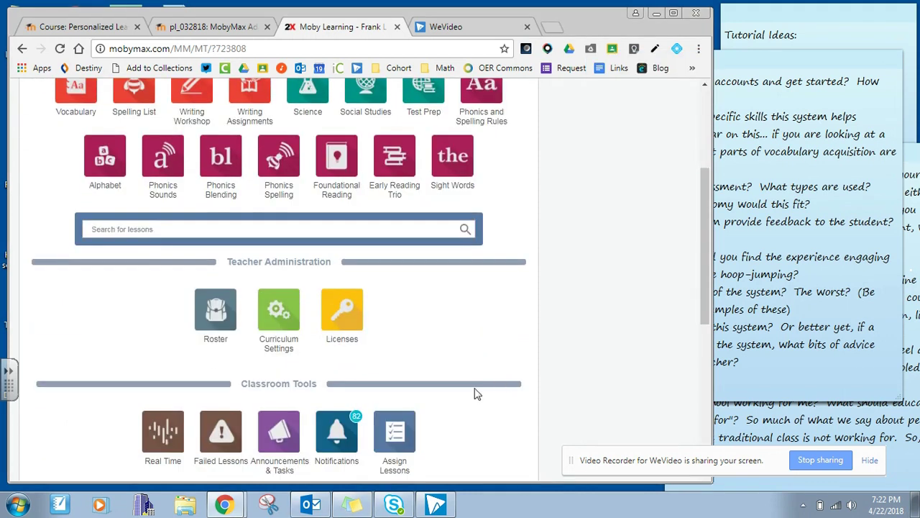
{"action": "scroll", "coordinate": [465, 388], "scroll_direction": "down", "scroll_amount": 2}
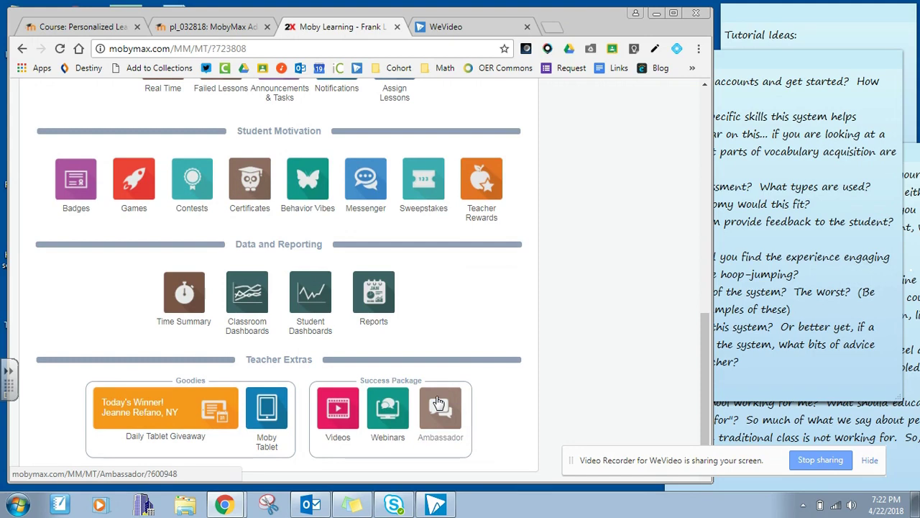
{"action": "scroll", "coordinate": [437, 401], "scroll_direction": "up", "scroll_amount": 5}
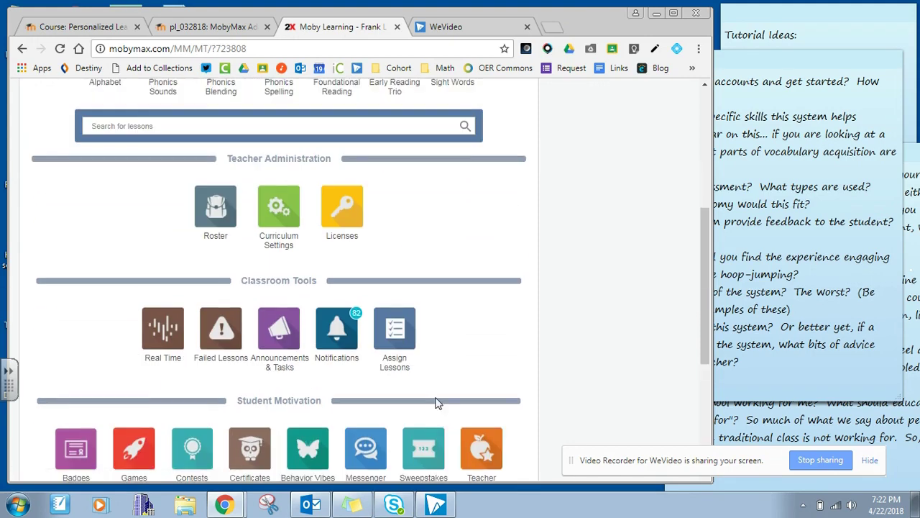
{"action": "left_click", "coordinate": [827, 282]}
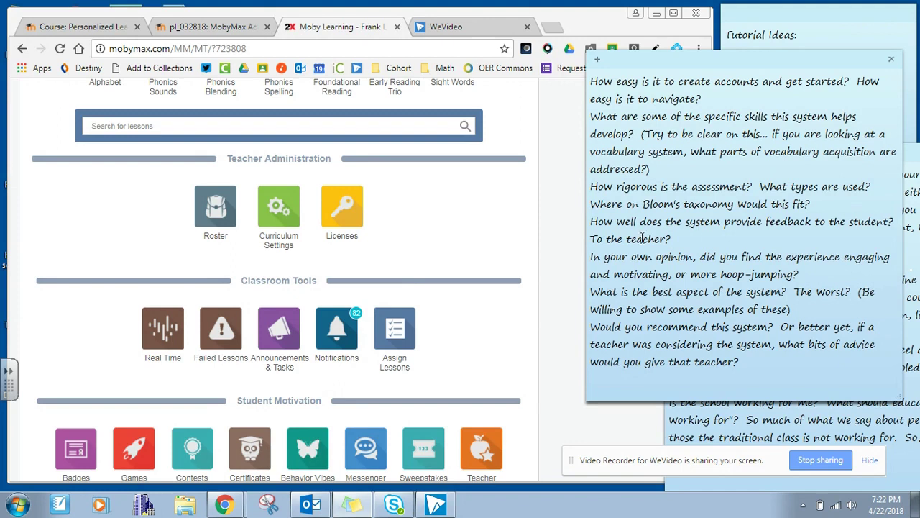
{"action": "left_click", "coordinate": [428, 228]}
{"action": "scroll", "coordinate": [427, 226], "scroll_direction": "up", "scroll_amount": 5}
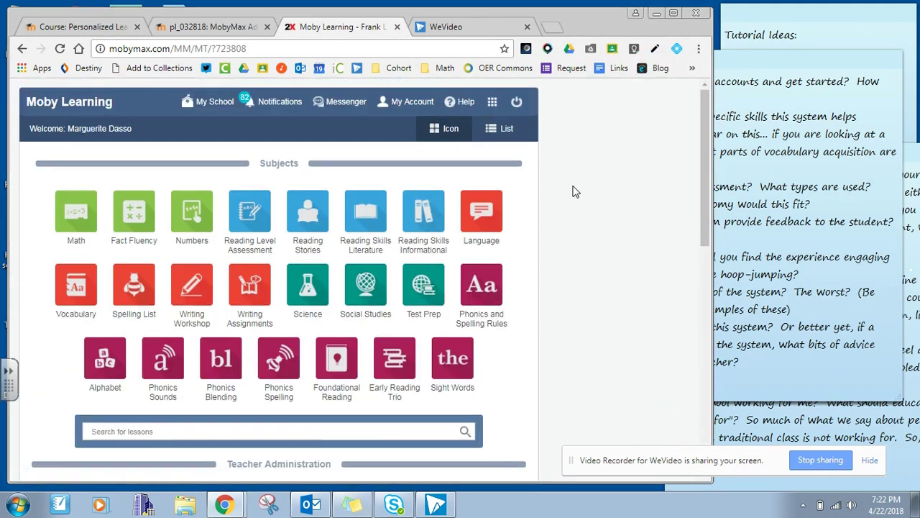
Switch to the Tutorial Ideas sticky note window over the teacher subjects page.
{"action": "left_click", "coordinate": [759, 70]}
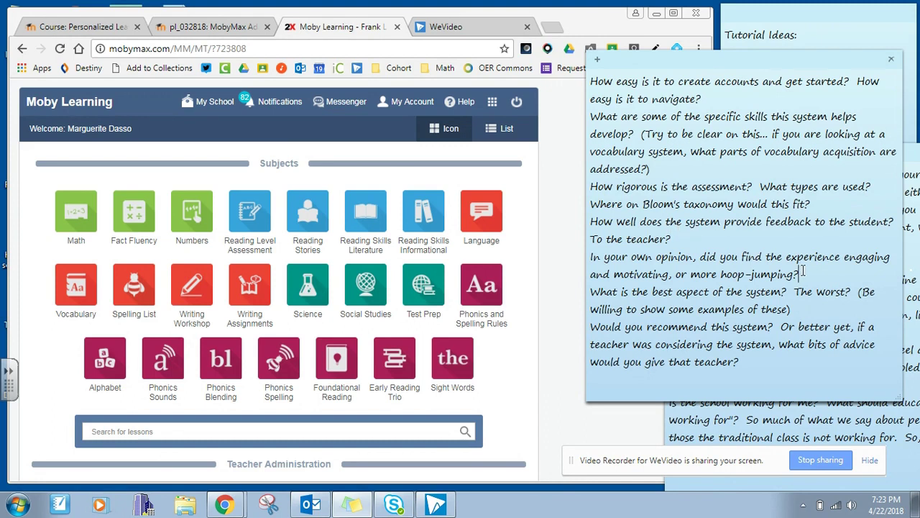
Select the 'In your own opinion…' engaging-versus-hoop-jumping question in the sticky note.
{"action": "left_click_drag", "start_coordinate": [799, 274], "coordinate": [591, 260]}
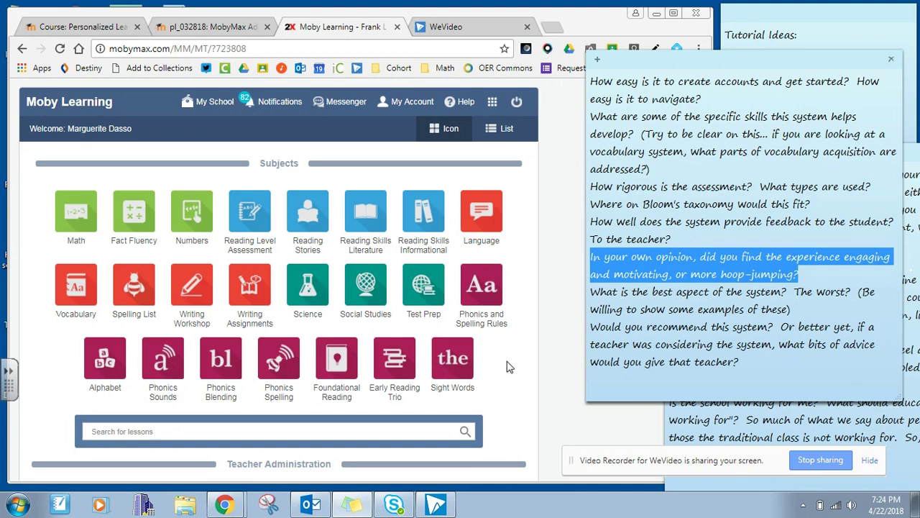
Deselect the engagement question in the sticky note text.
{"action": "left_click", "coordinate": [827, 309]}
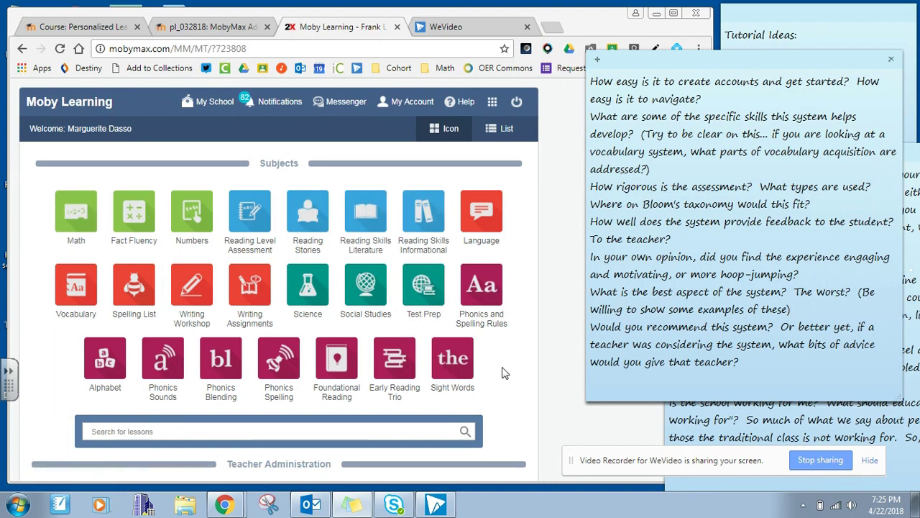
{"action": "left_click", "coordinate": [510, 386]}
{"action": "scroll", "coordinate": [510, 381], "scroll_direction": "down", "scroll_amount": 10}
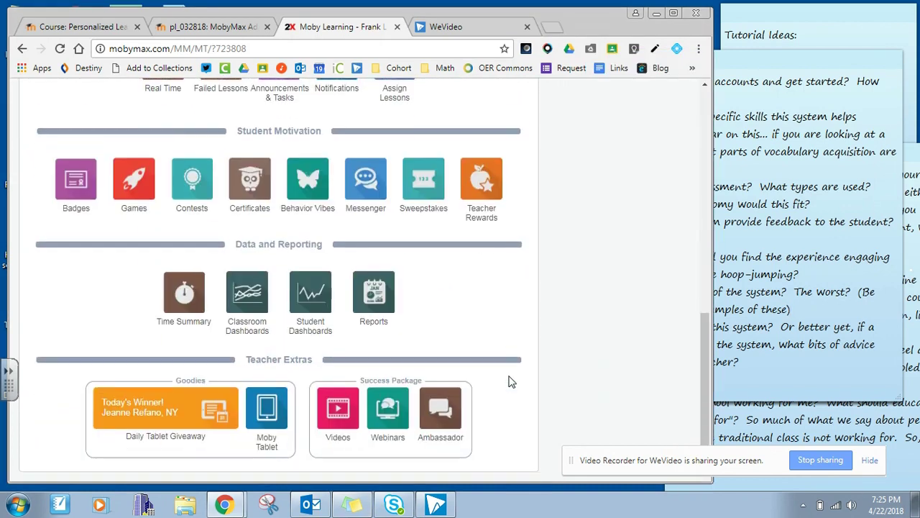
{"action": "scroll", "coordinate": [504, 374], "scroll_direction": "up", "scroll_amount": 10}
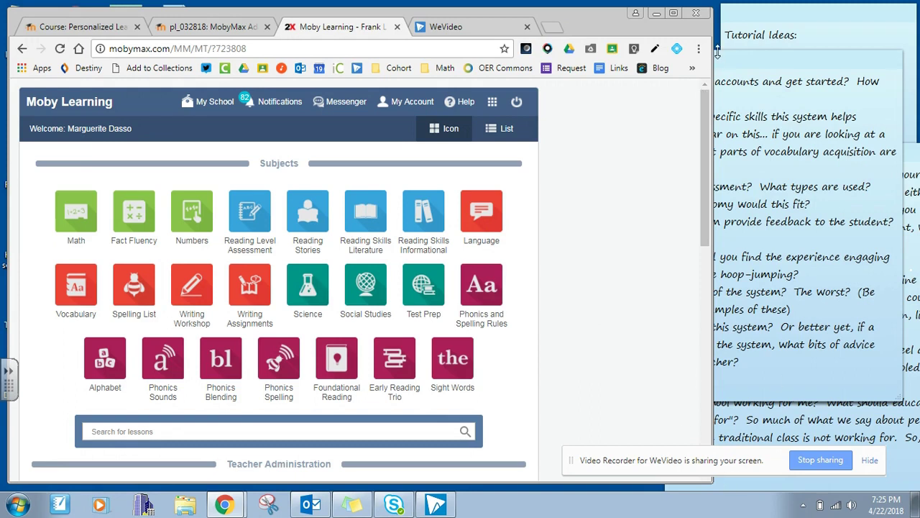
{"action": "left_click", "coordinate": [732, 66]}
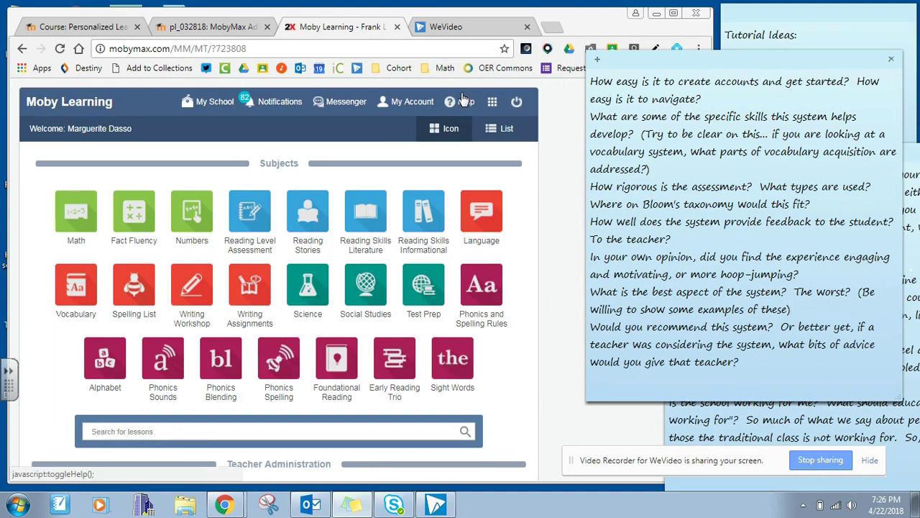
Open the Math student snapshot, then bring up its guide via Help > Page Help.
{"action": "left_click", "coordinate": [460, 103]}
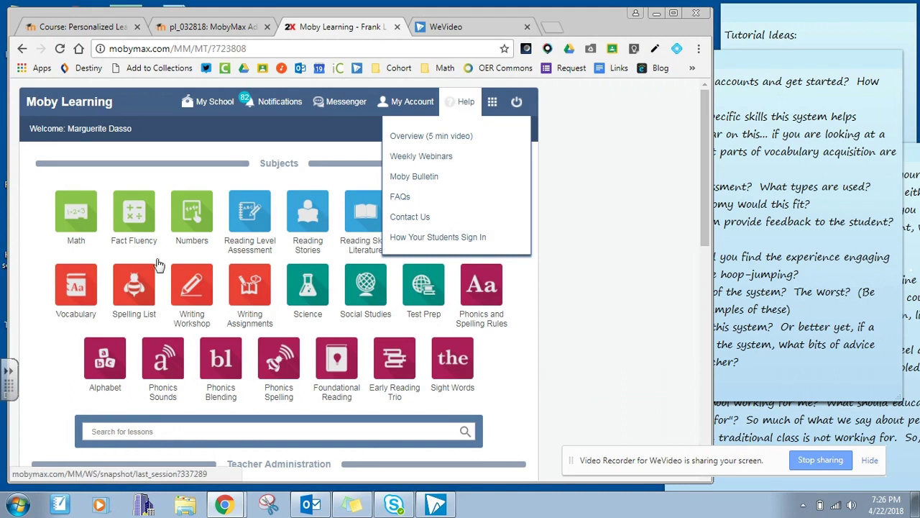
{"action": "left_click", "coordinate": [65, 223]}
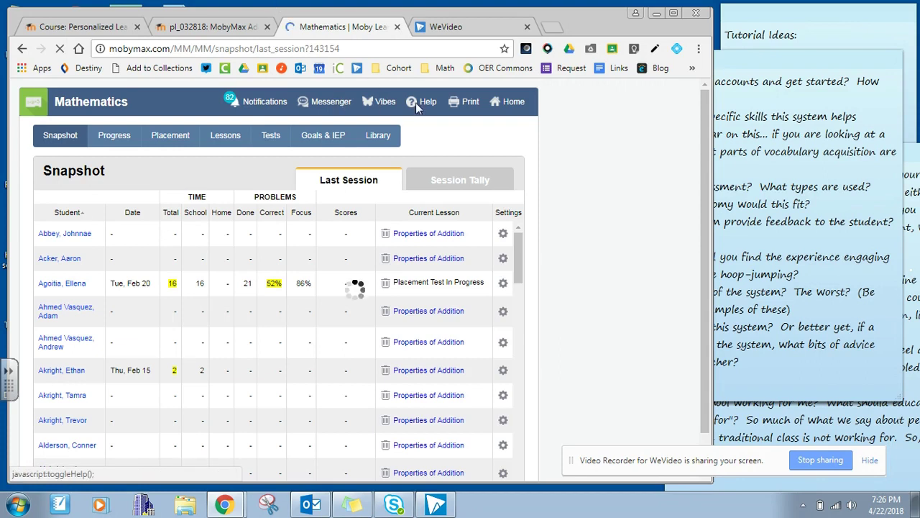
{"action": "left_click", "coordinate": [415, 108]}
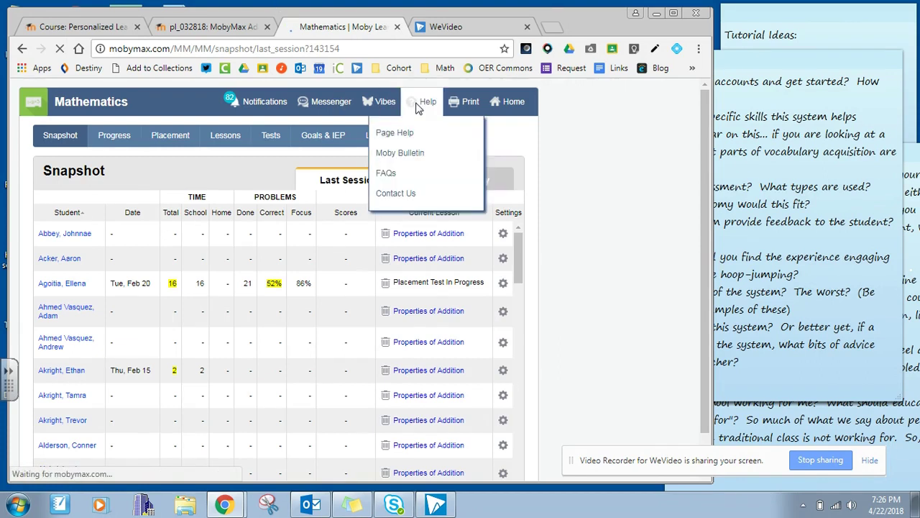
{"action": "left_click", "coordinate": [402, 137]}
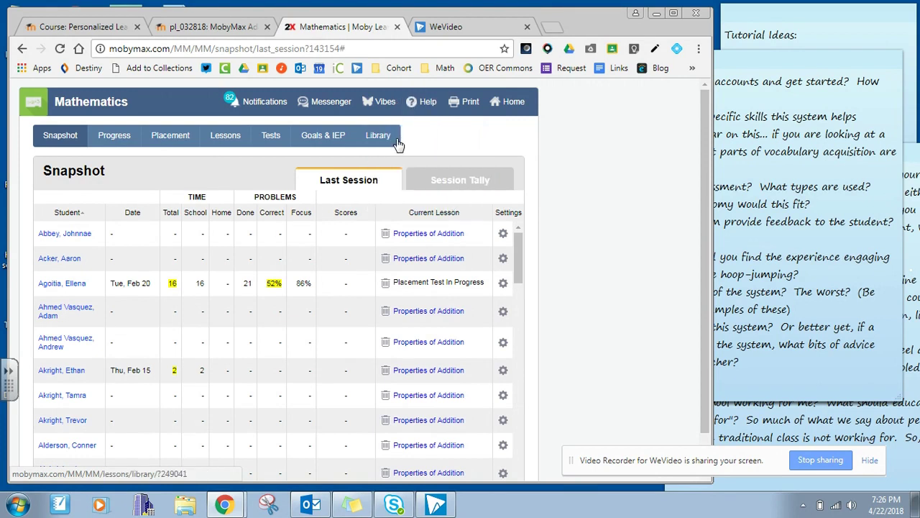
{"action": "left_click", "coordinate": [432, 104]}
Scroll down through the Math Snapshot help guide and back up to the top.
{"action": "scroll", "coordinate": [297, 377], "scroll_direction": "down", "scroll_amount": 10}
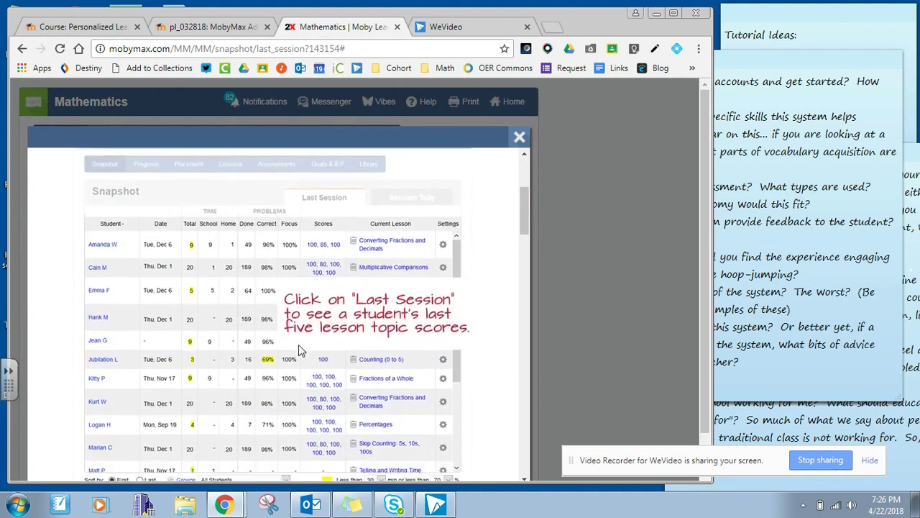
{"action": "scroll", "coordinate": [264, 351], "scroll_direction": "down", "scroll_amount": 5}
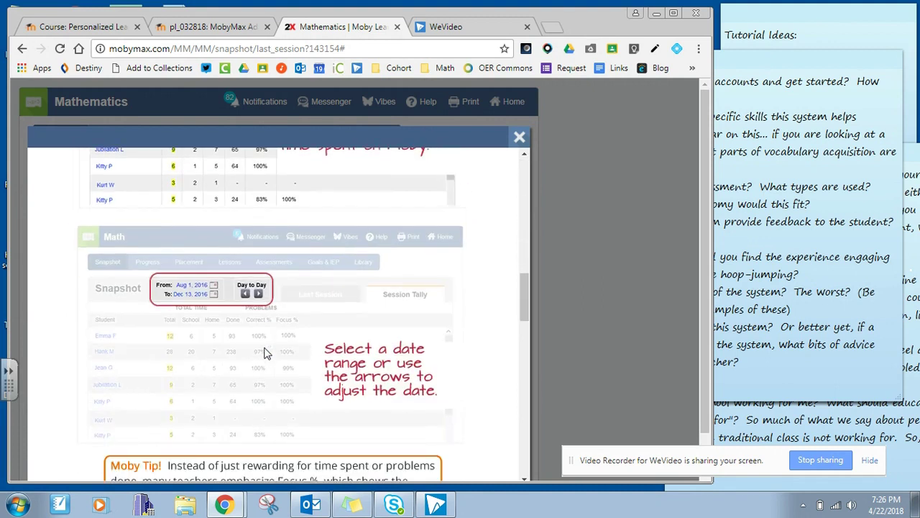
{"action": "scroll", "coordinate": [283, 350], "scroll_direction": "down", "scroll_amount": 15}
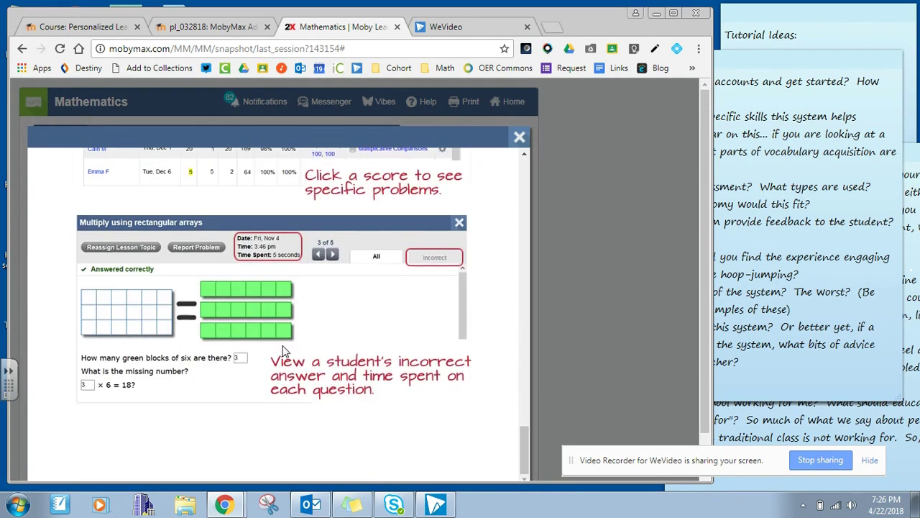
{"action": "scroll", "coordinate": [282, 351], "scroll_direction": "up", "scroll_amount": 20}
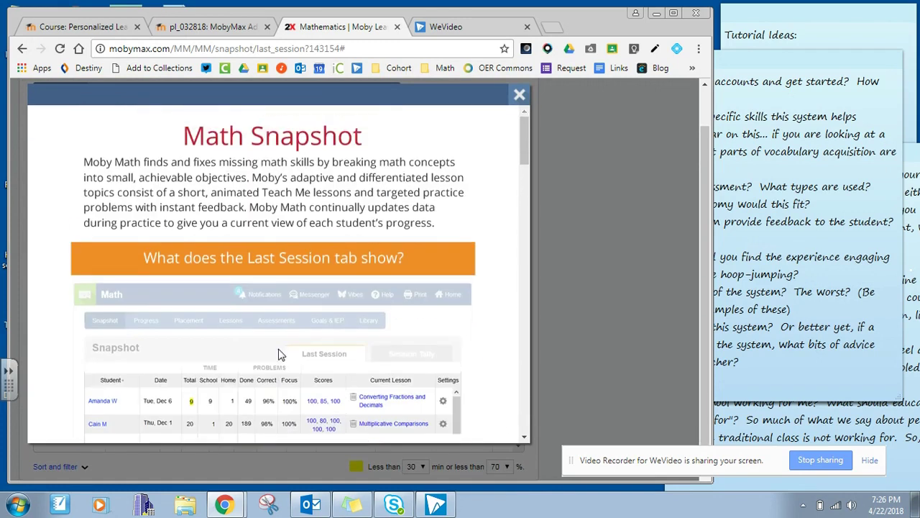
{"action": "scroll", "coordinate": [279, 354], "scroll_direction": "up", "scroll_amount": 2}
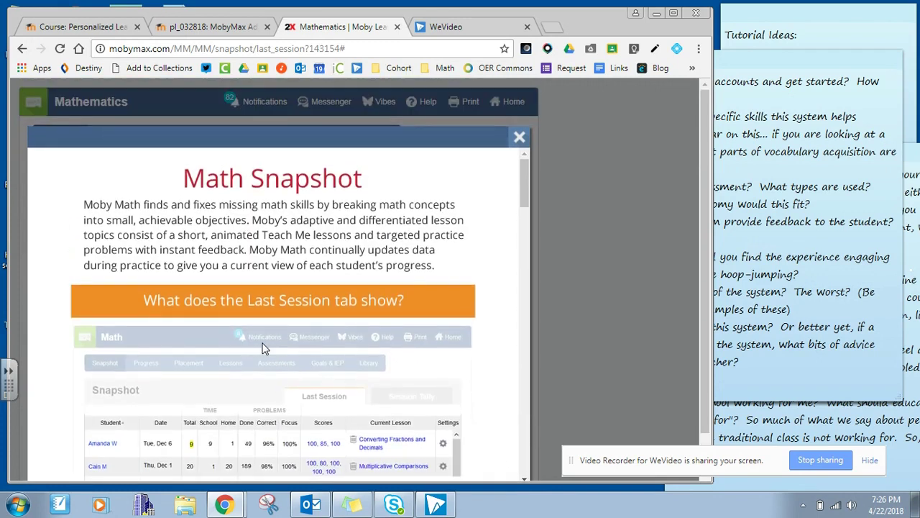
{"action": "scroll", "coordinate": [342, 355], "scroll_direction": "down", "scroll_amount": 15}
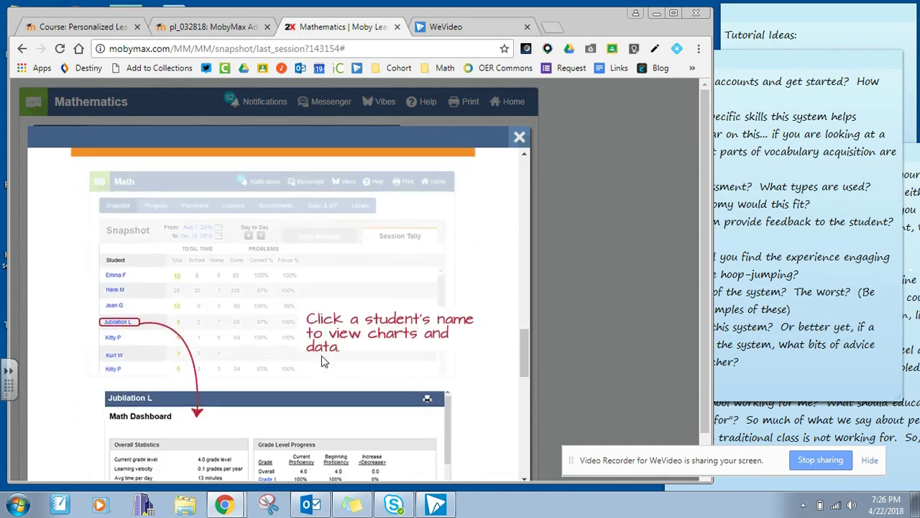
{"action": "scroll", "coordinate": [322, 356], "scroll_direction": "up", "scroll_amount": 8}
{"action": "scroll", "coordinate": [325, 359], "scroll_direction": "up", "scroll_amount": 6}
Dismiss the Math Snapshot help guide and bring the interview-question sticky notes back to the front.
{"action": "left_click", "coordinate": [519, 137]}
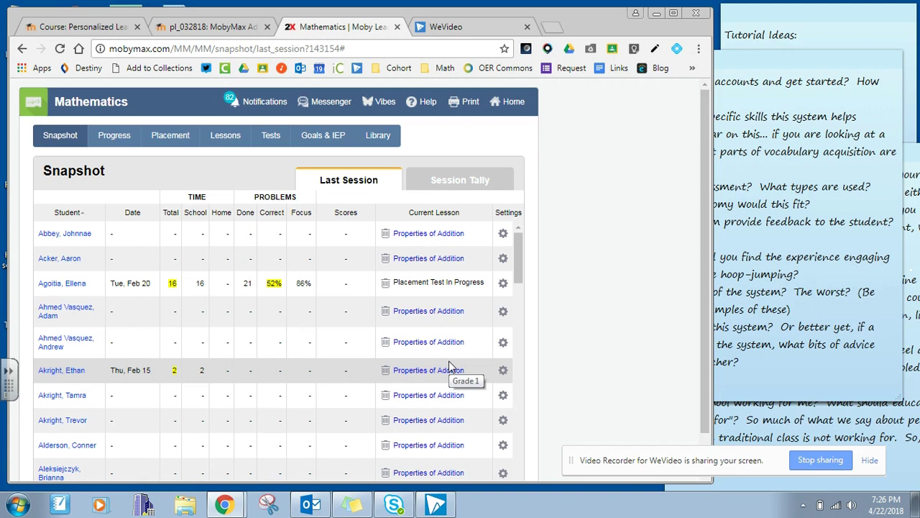
{"action": "left_click", "coordinate": [730, 272]}
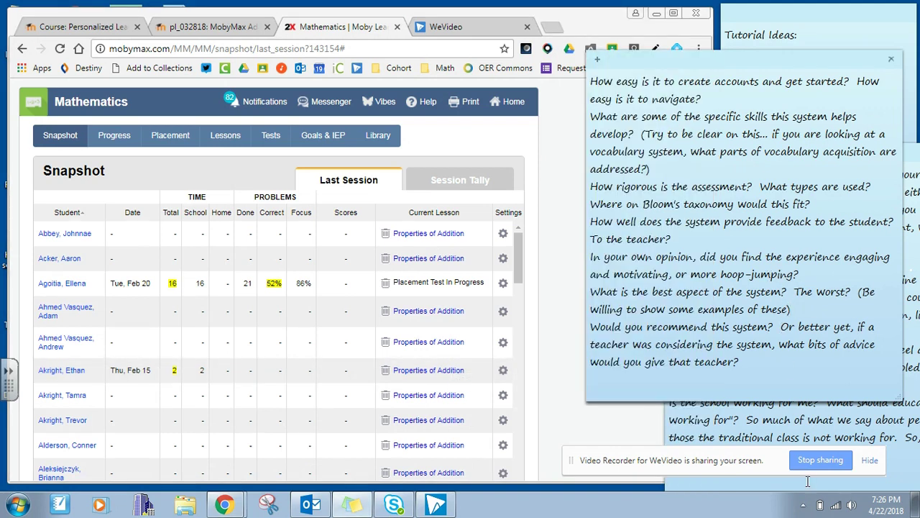